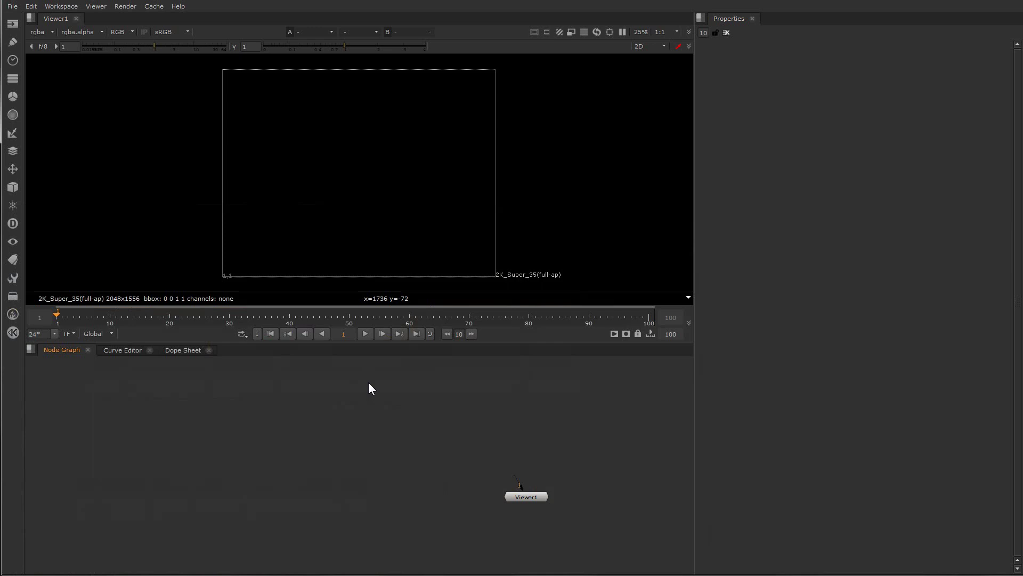
Create Read1 loading Beauty_####.exr frames 3–143 from the LatestLatest_Main_Cola_Render folder.
key(Tab)
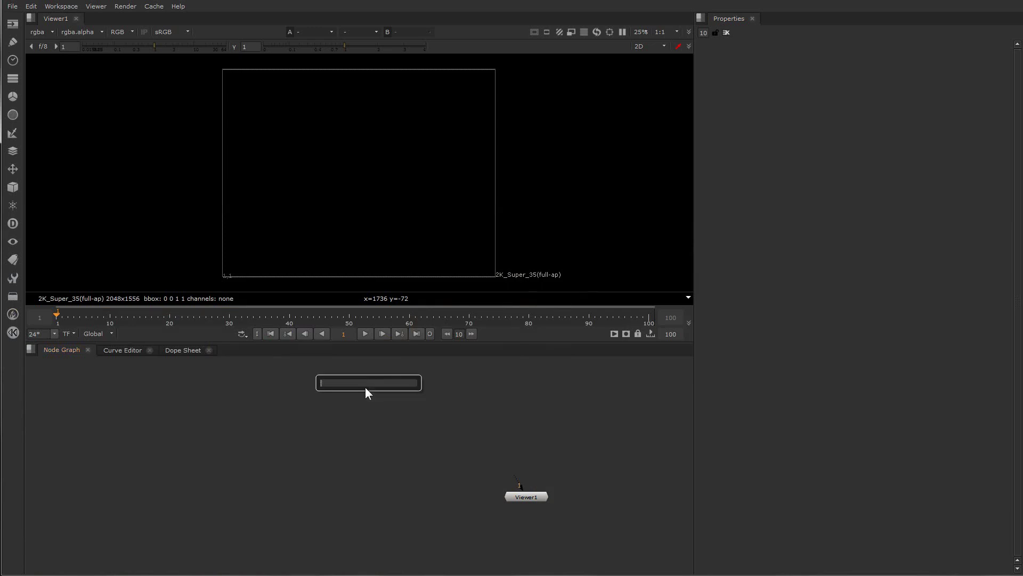
text(r)
click(339, 391)
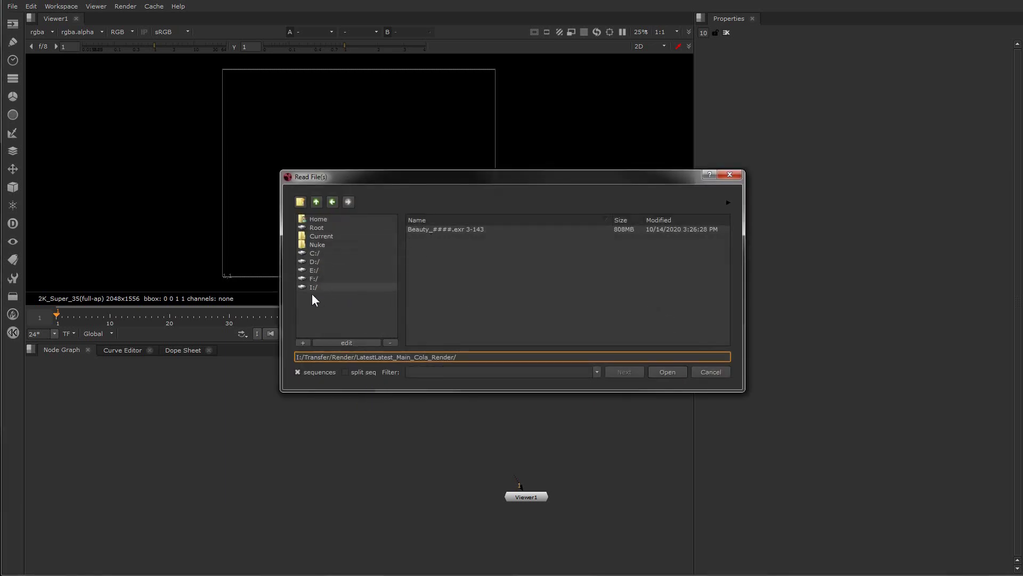
click(312, 287)
click(431, 230)
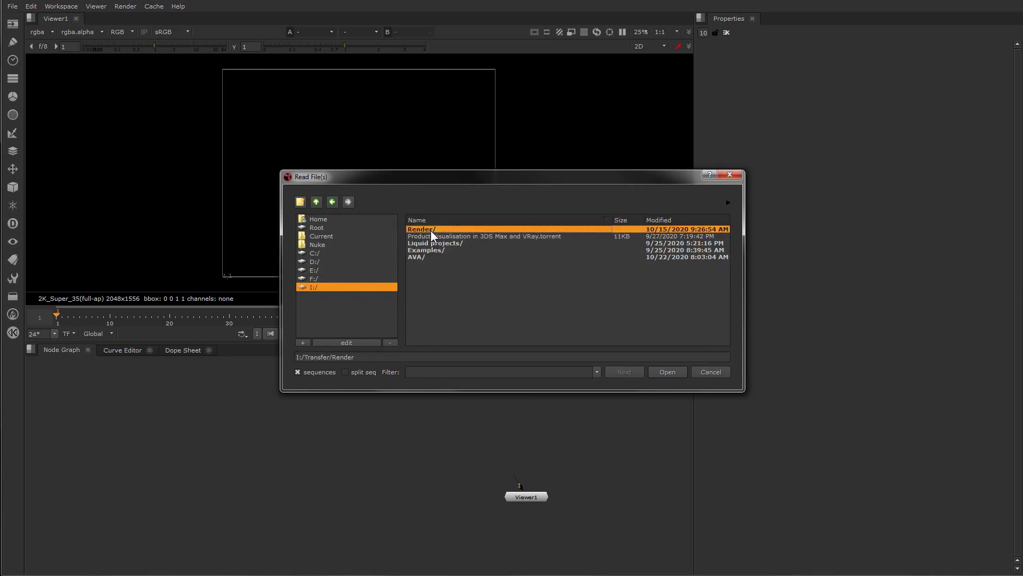
double_click(431, 230)
double_click(431, 231)
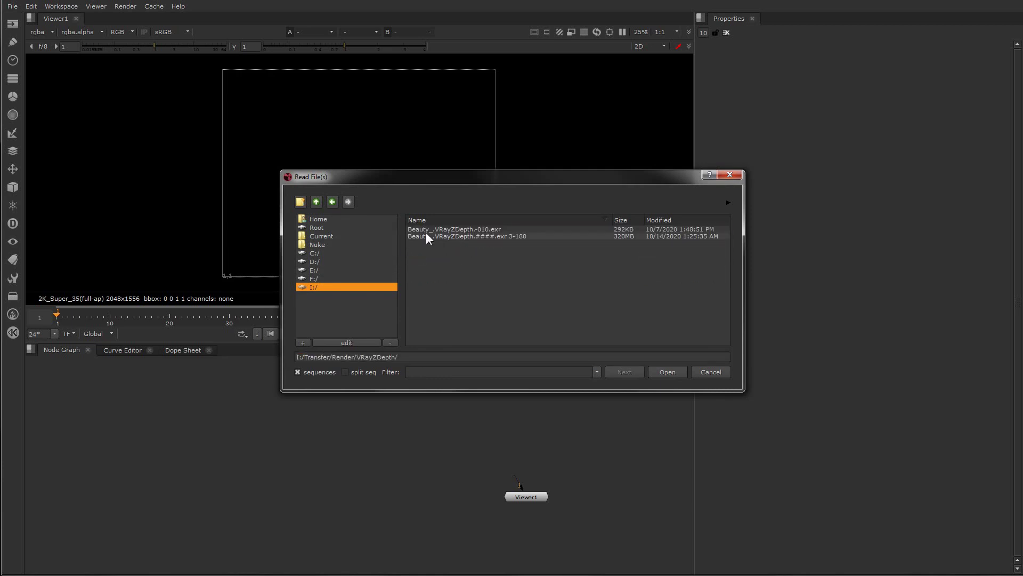
click(317, 201)
double_click(463, 248)
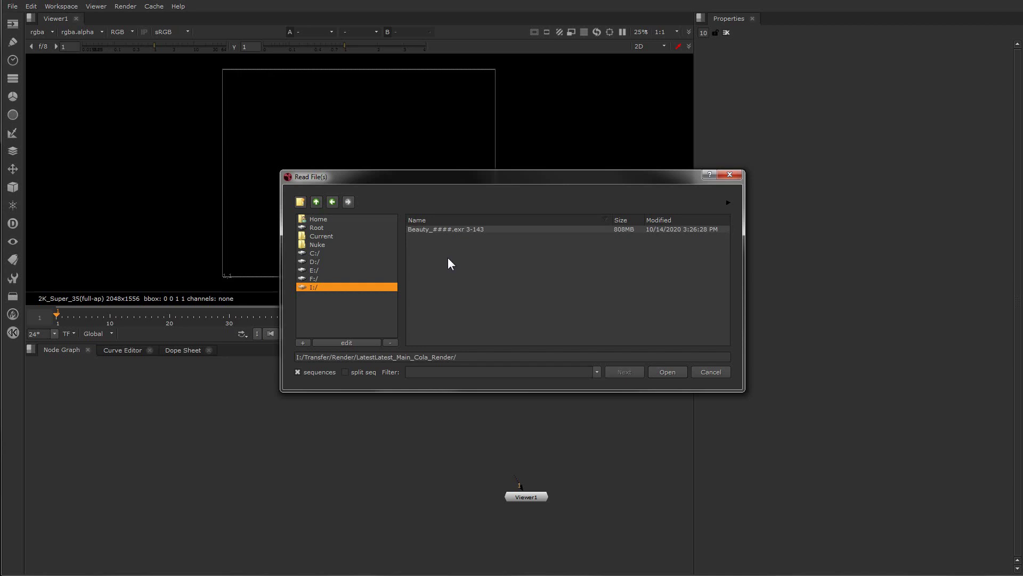
click(436, 232)
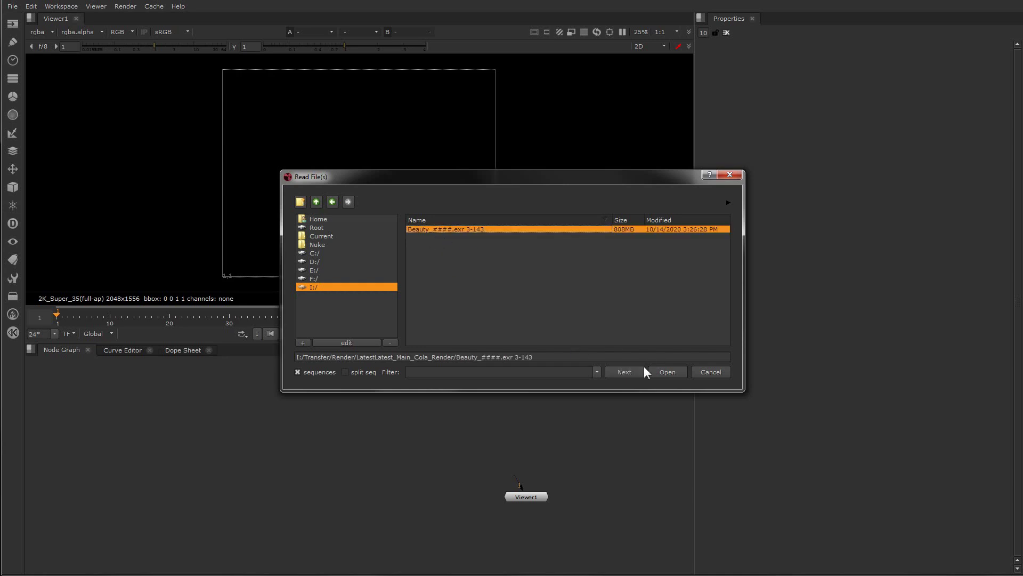
click(666, 372)
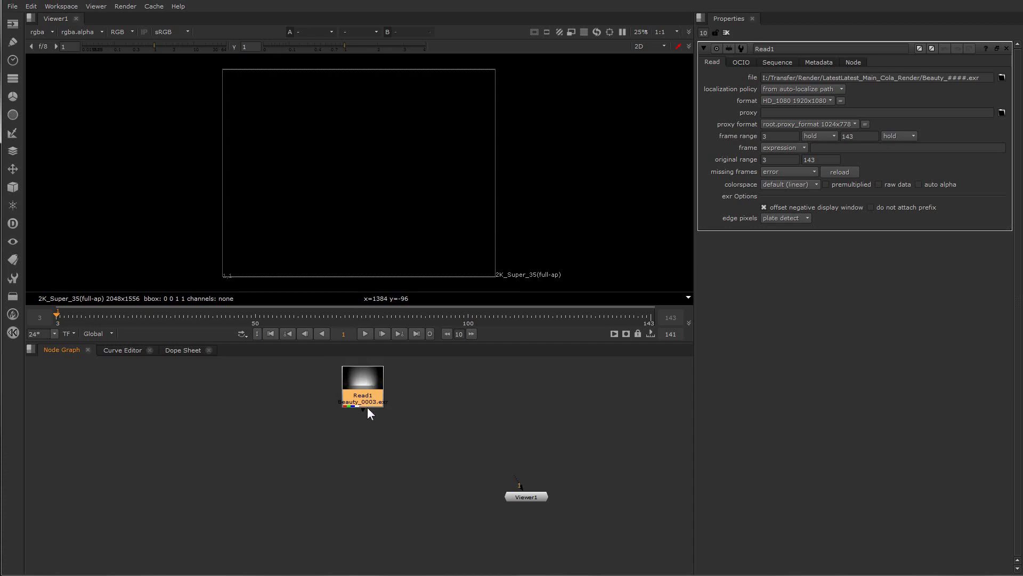
Connect Read1 to Viewer1 and enlarge the viewer above the node graph.
drag(362, 408, 533, 499)
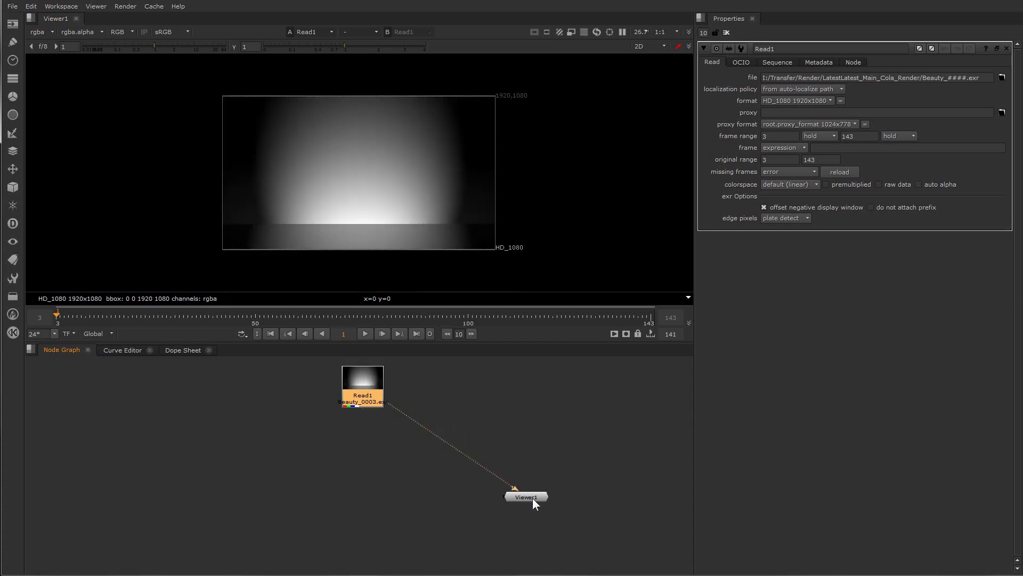
scroll(399, 201, up, 1)
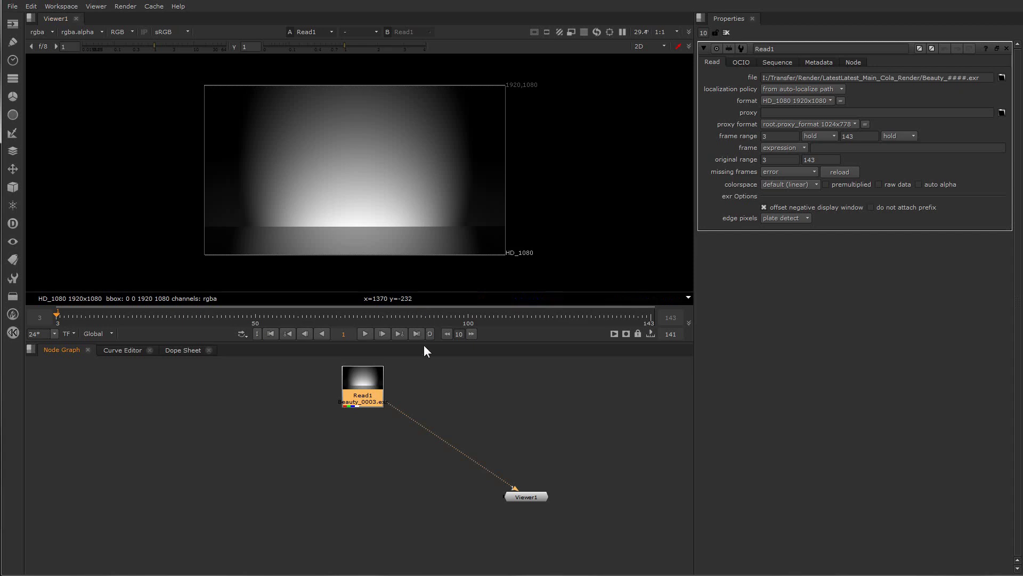
drag(423, 345, 422, 427)
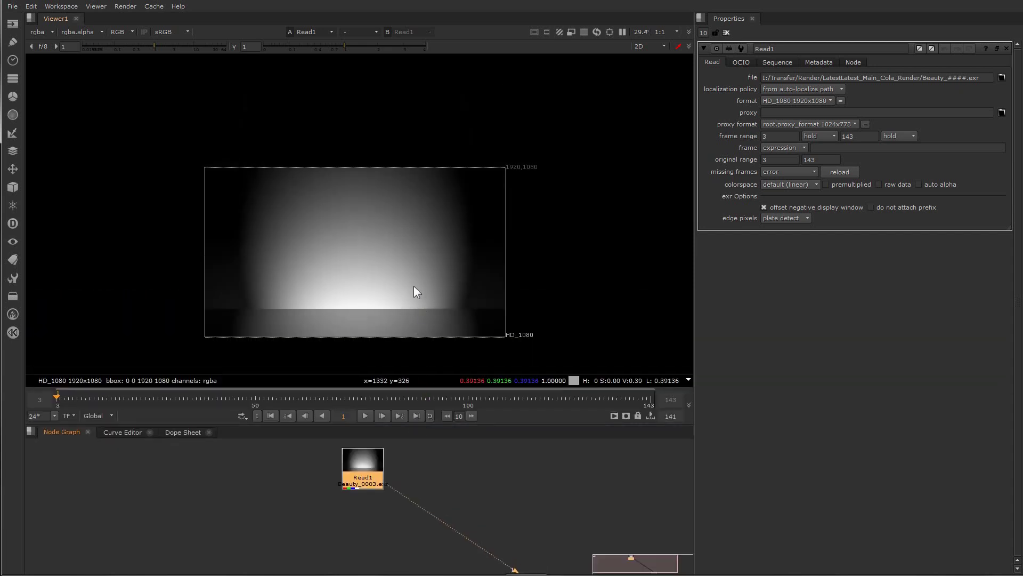
scroll(413, 285, up, 2)
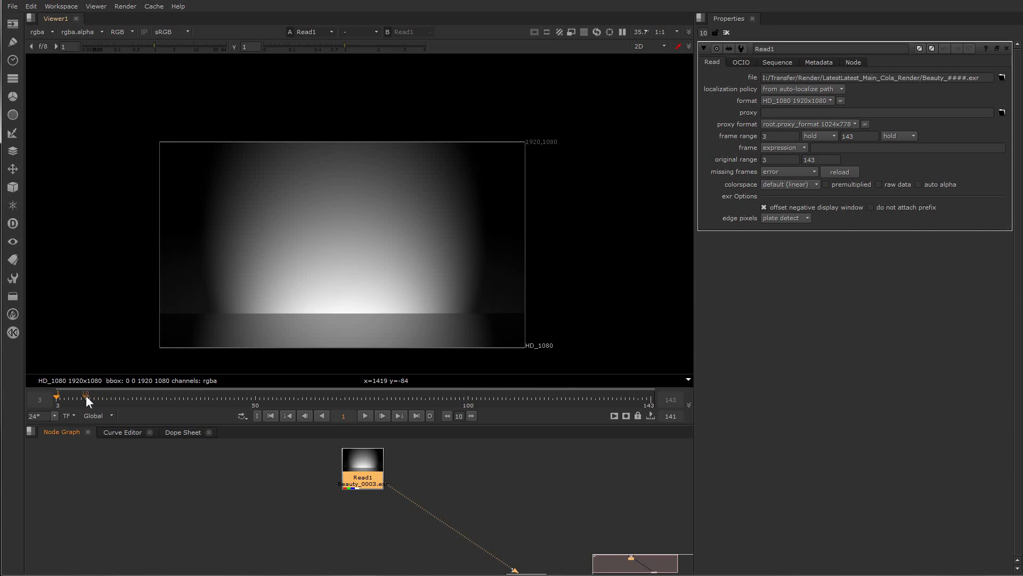
Scrub the timeline to frames 23 and 32, then back toward the start.
drag(114, 399, 140, 397)
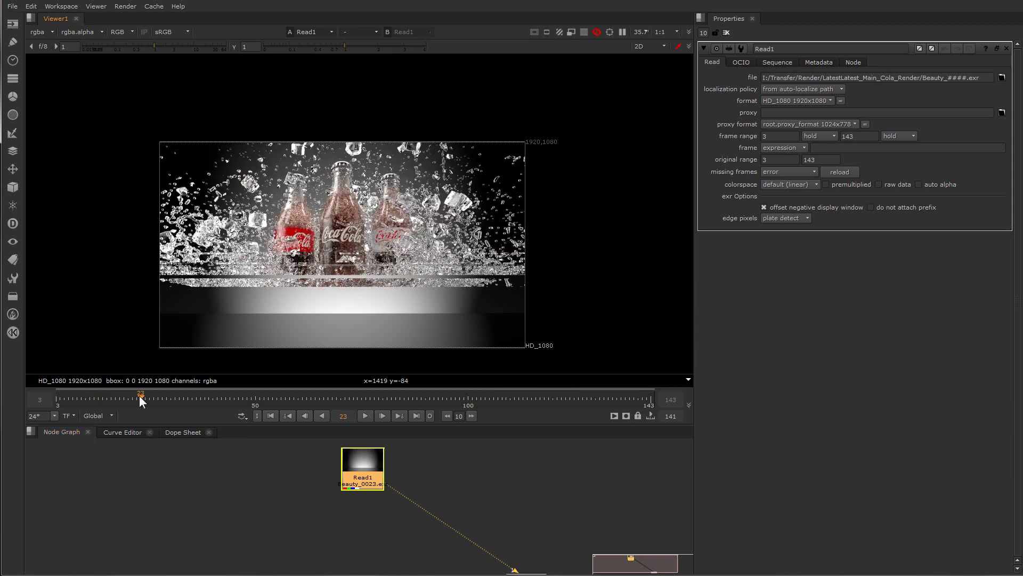
click(183, 398)
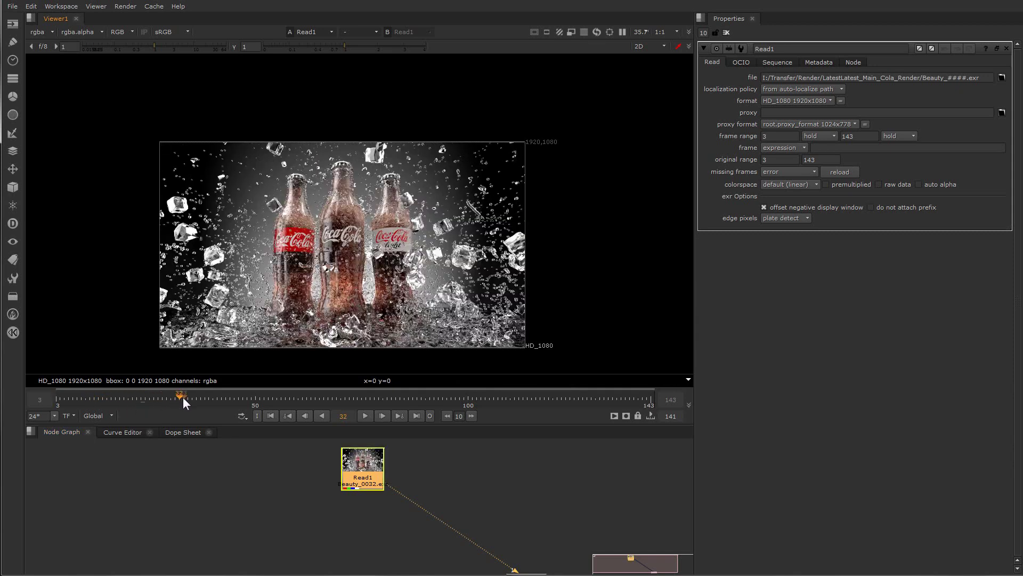
drag(194, 397, 56, 400)
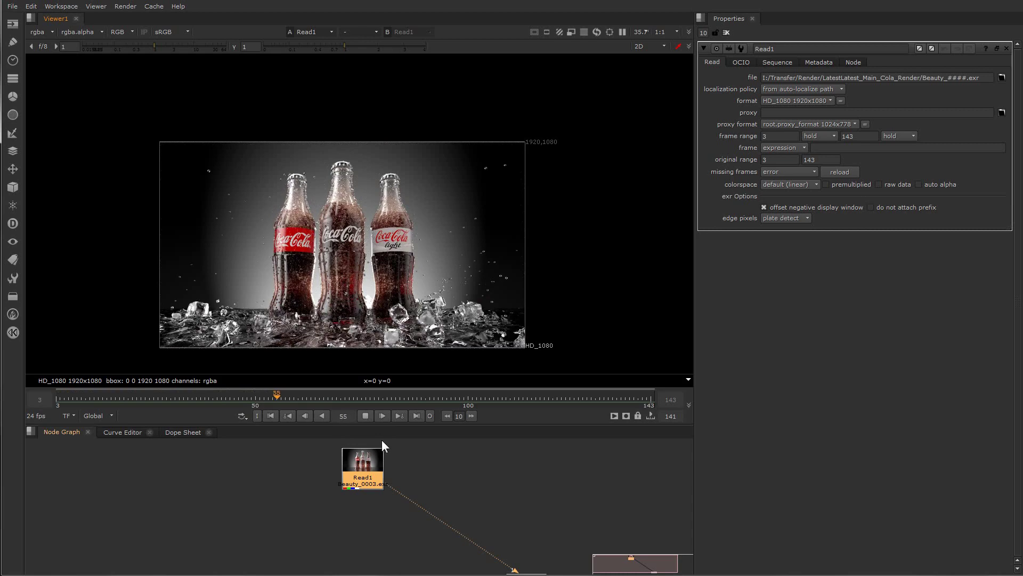
Zoom the viewer to 100% while the cola bottles sequence plays.
scroll(314, 343, up, 5)
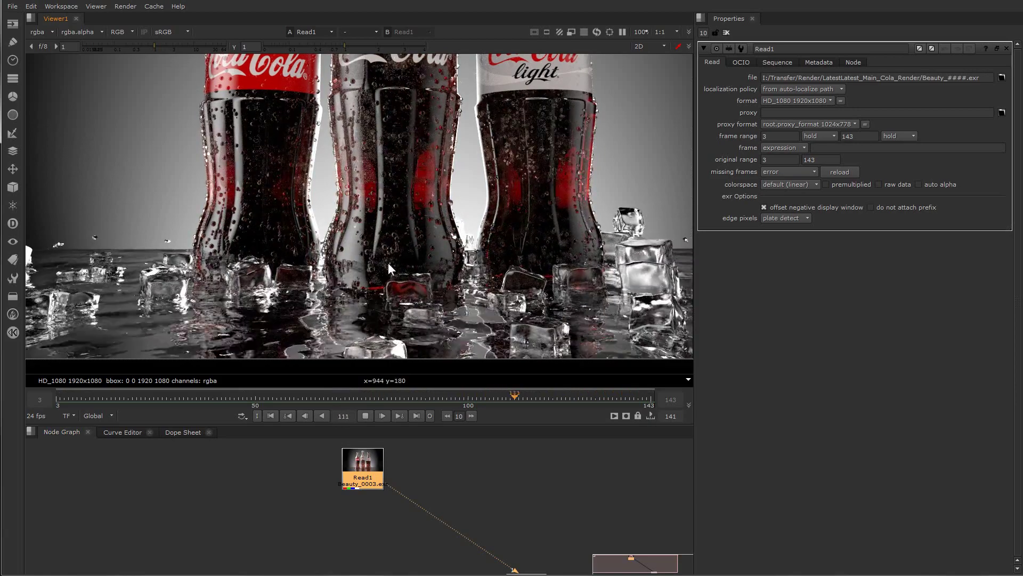
scroll(388, 262, up, 6)
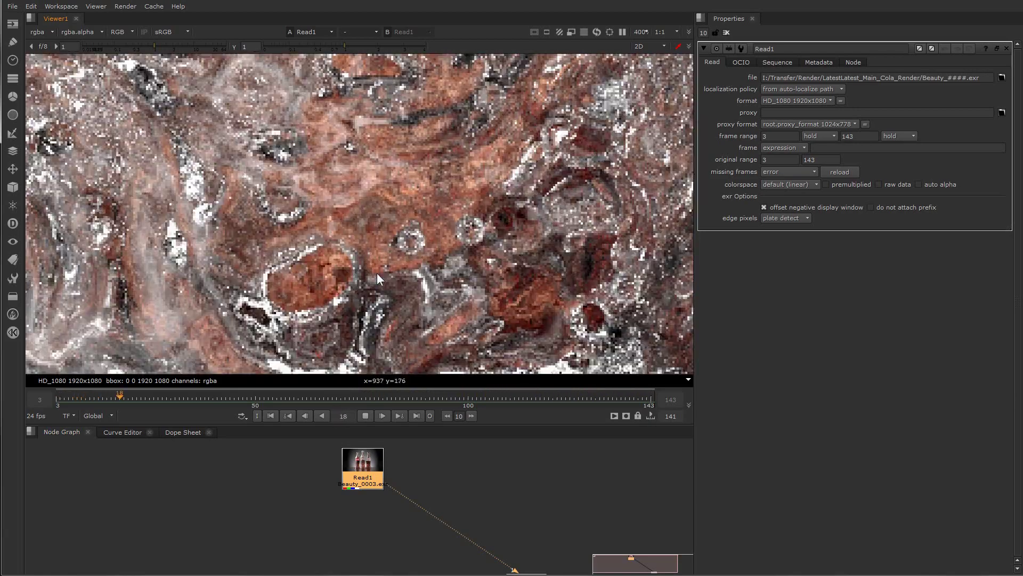
scroll(377, 273, down, 1)
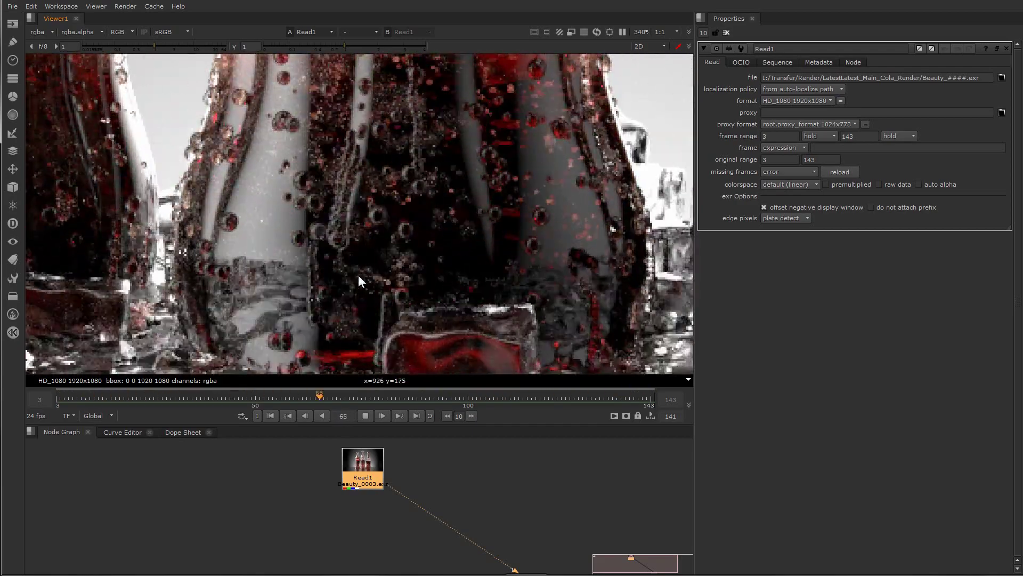
scroll(362, 272, down, 2)
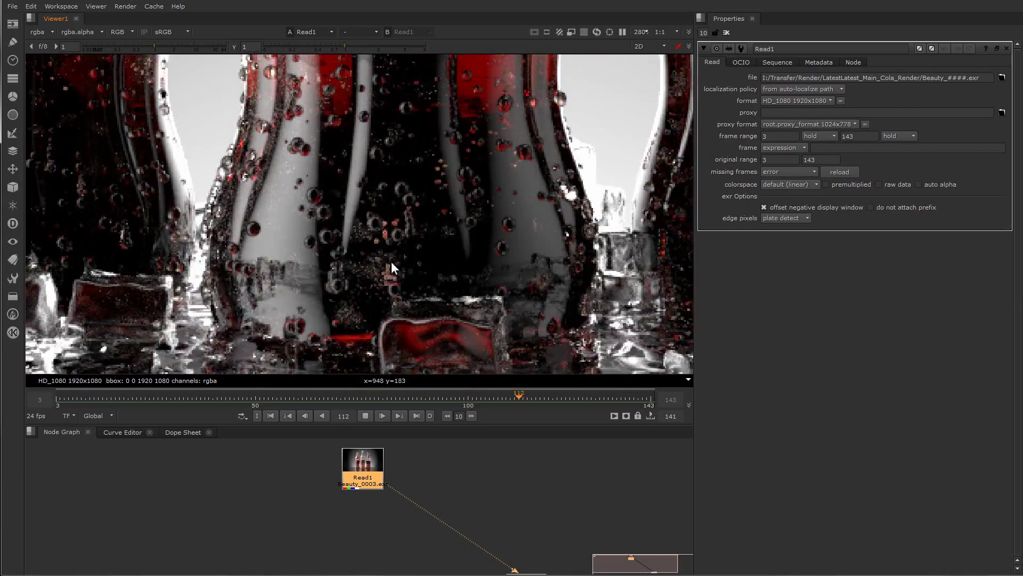
scroll(394, 254, down, 1)
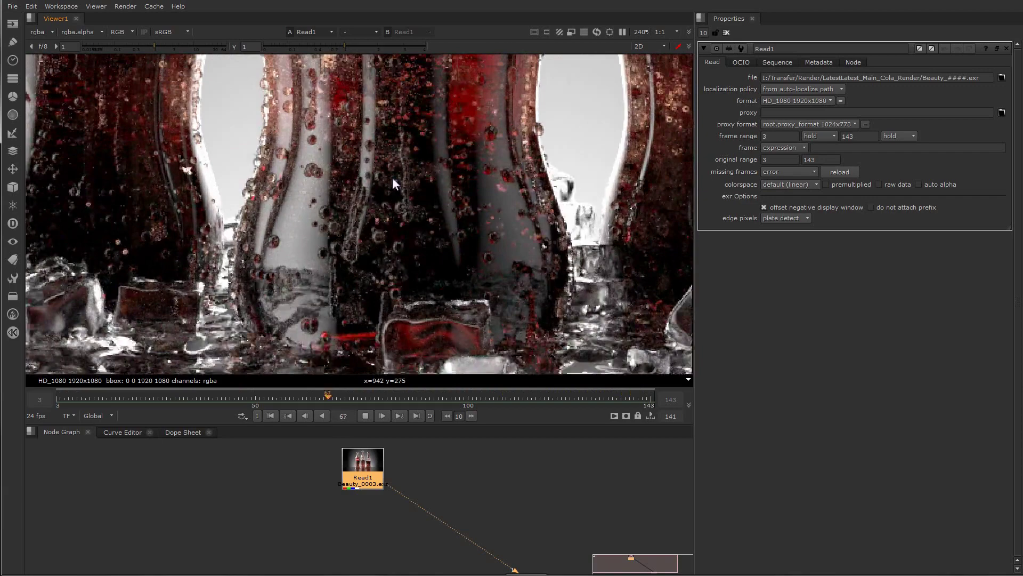
scroll(393, 184, down, 1)
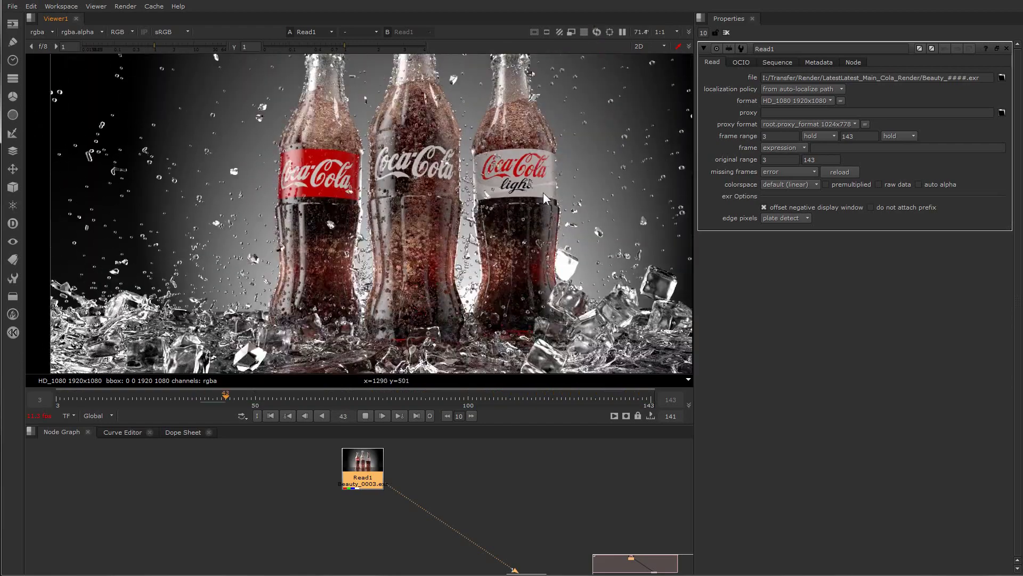
Jump to frame 94 and zoom the viewer out to 50% to see the full frame.
scroll(543, 190, down, 3)
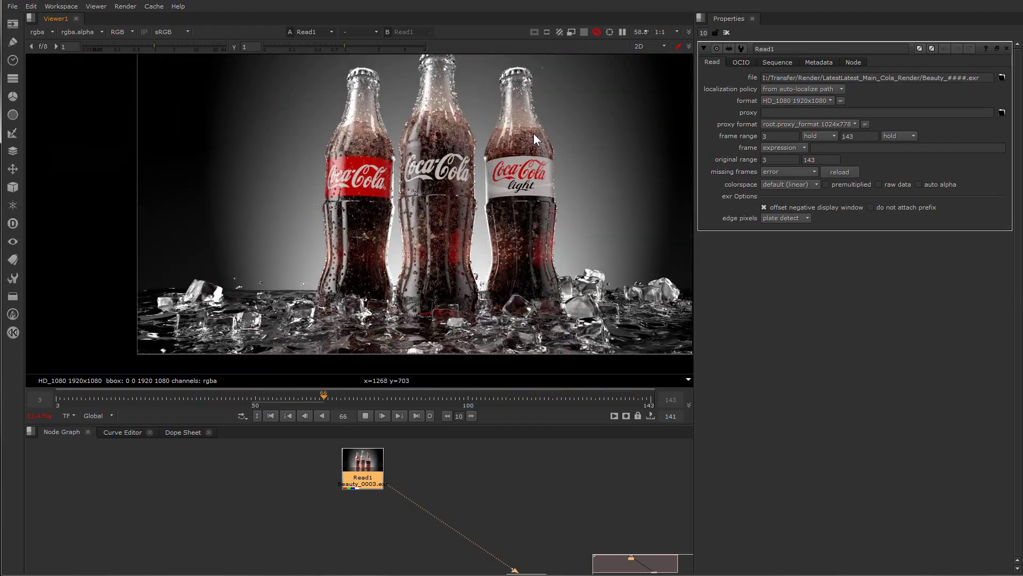
scroll(530, 136, up, 6)
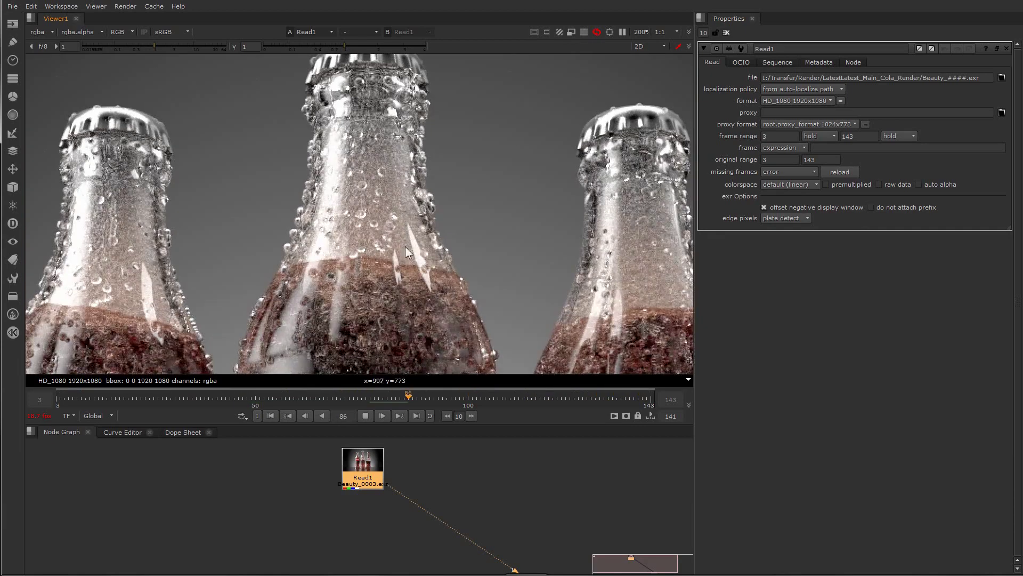
scroll(388, 218, down, 2)
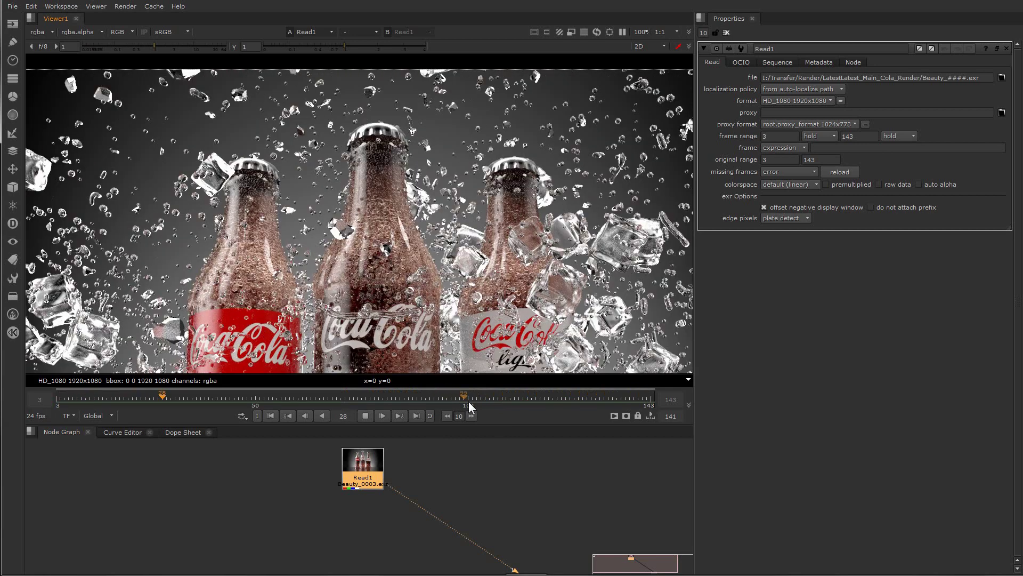
click(469, 400)
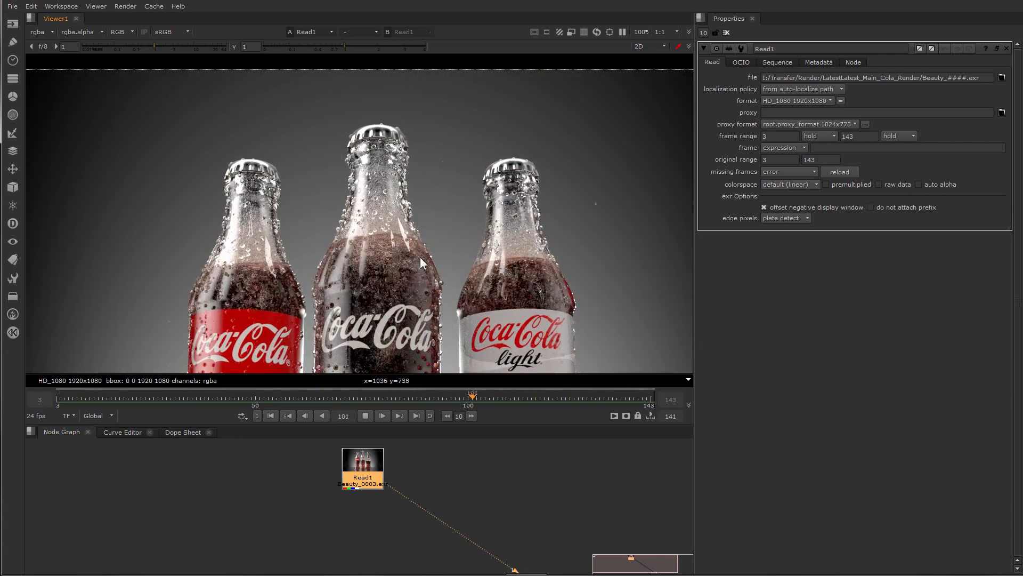
scroll(265, 253, up, 4)
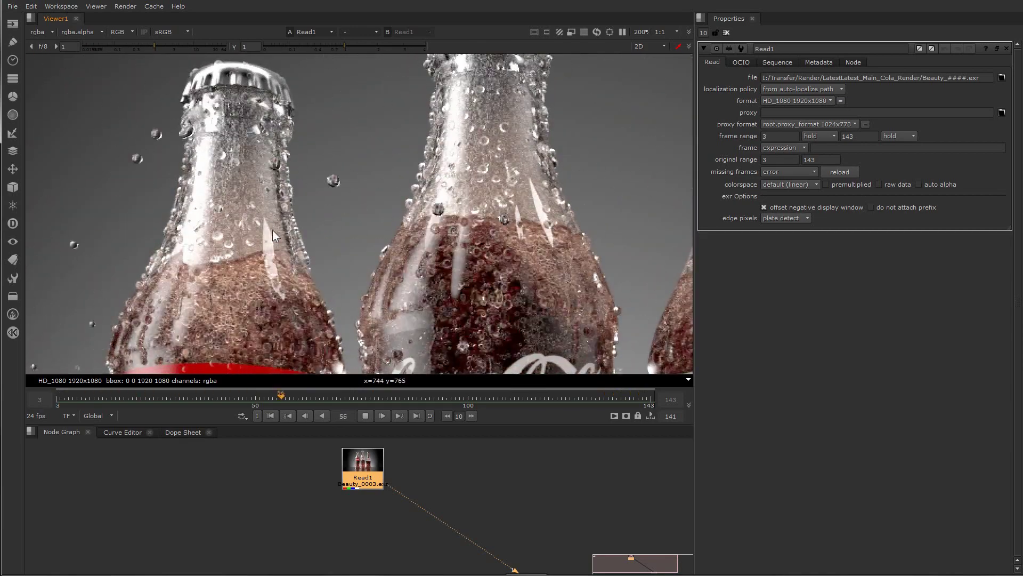
scroll(269, 243, down, 1)
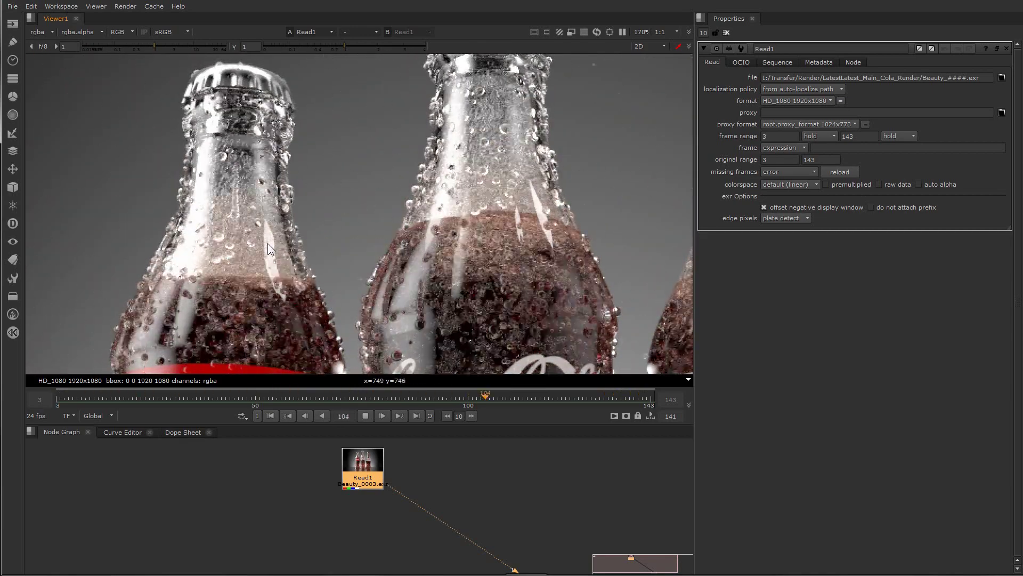
scroll(265, 244, down, 3)
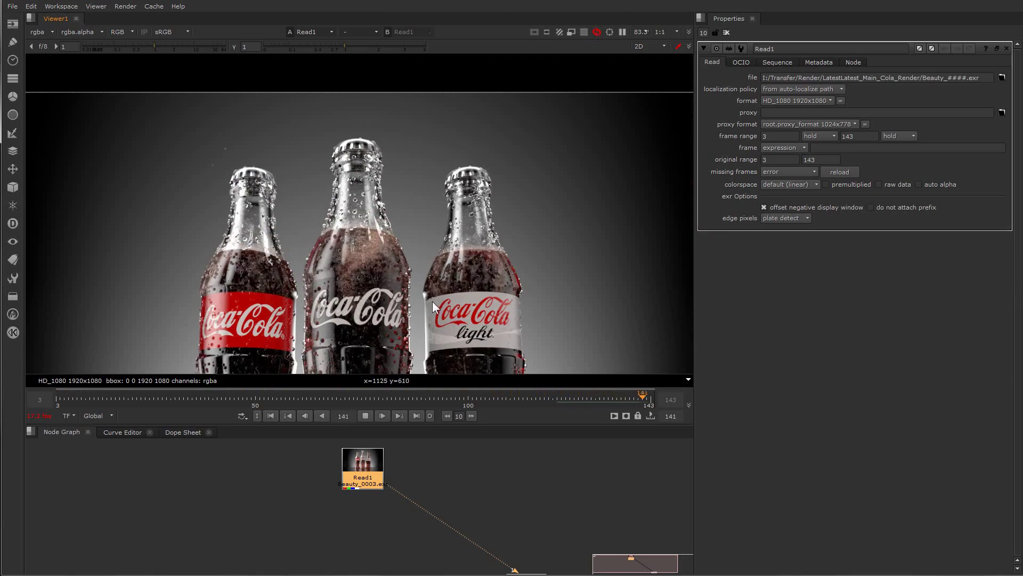
Move Viewer1 beneath Read1 and stop playback on frame 100.
scroll(419, 288, down, 3)
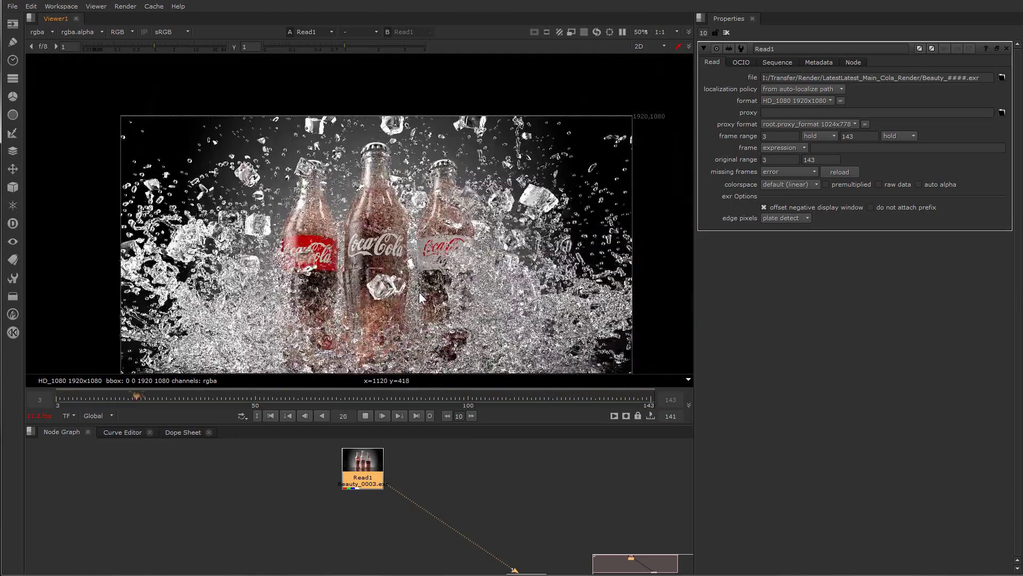
middle_drag(426, 304, 432, 281)
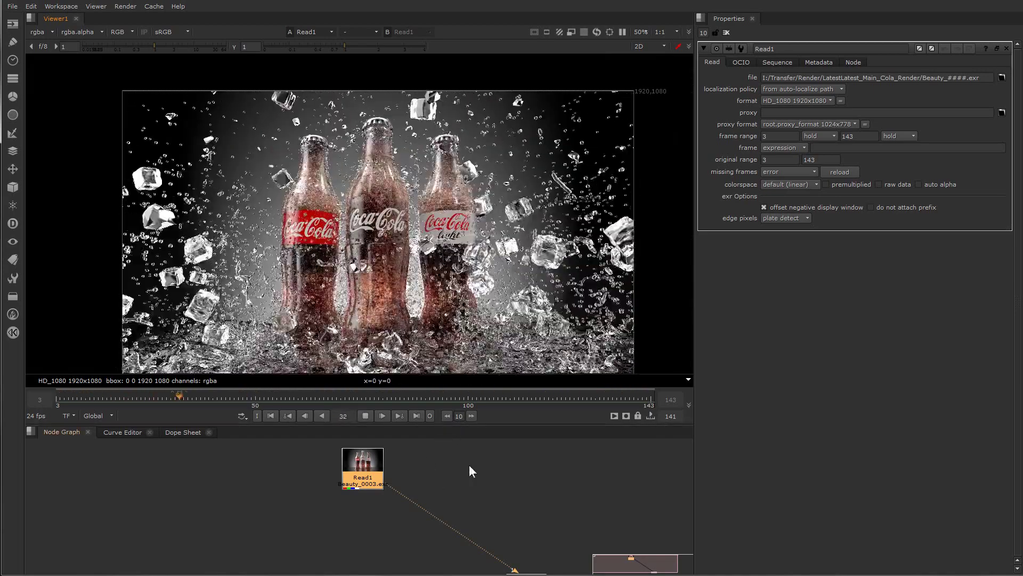
scroll(434, 466, down, 2)
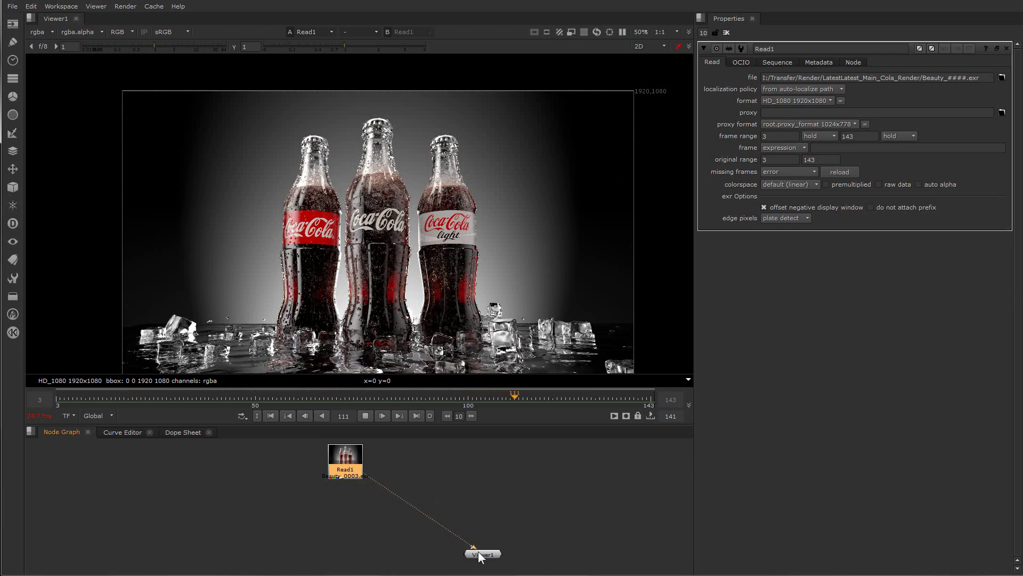
drag(479, 557, 376, 556)
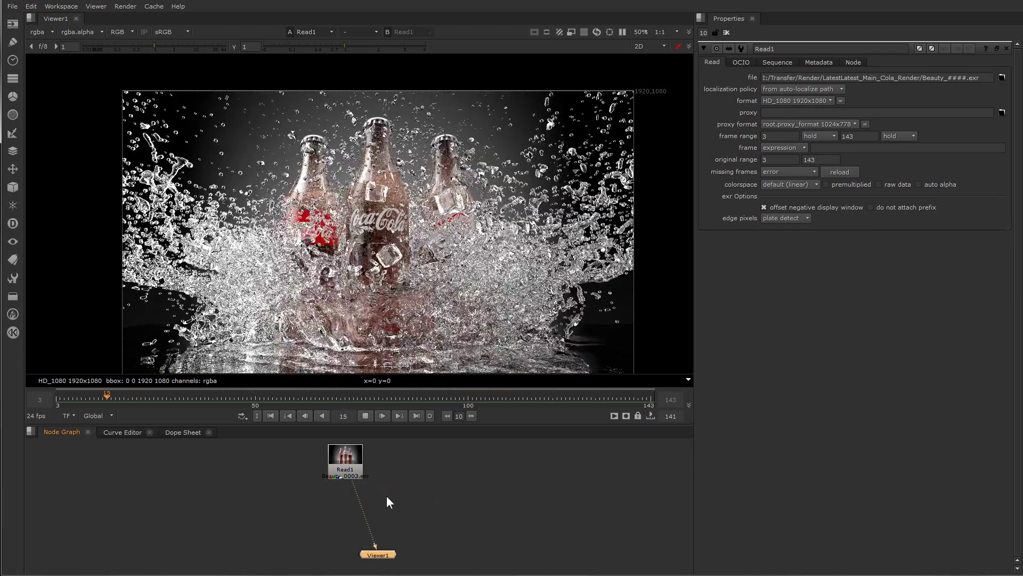
click(467, 397)
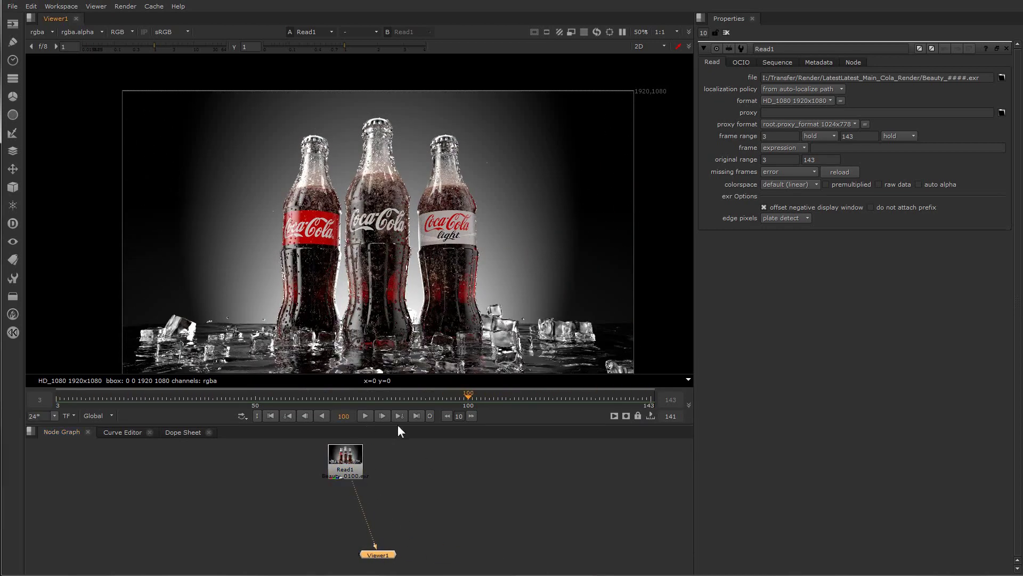
Enlarge the node graph, shift Viewer1 further below Read1, and deselect it.
drag(485, 425, 491, 362)
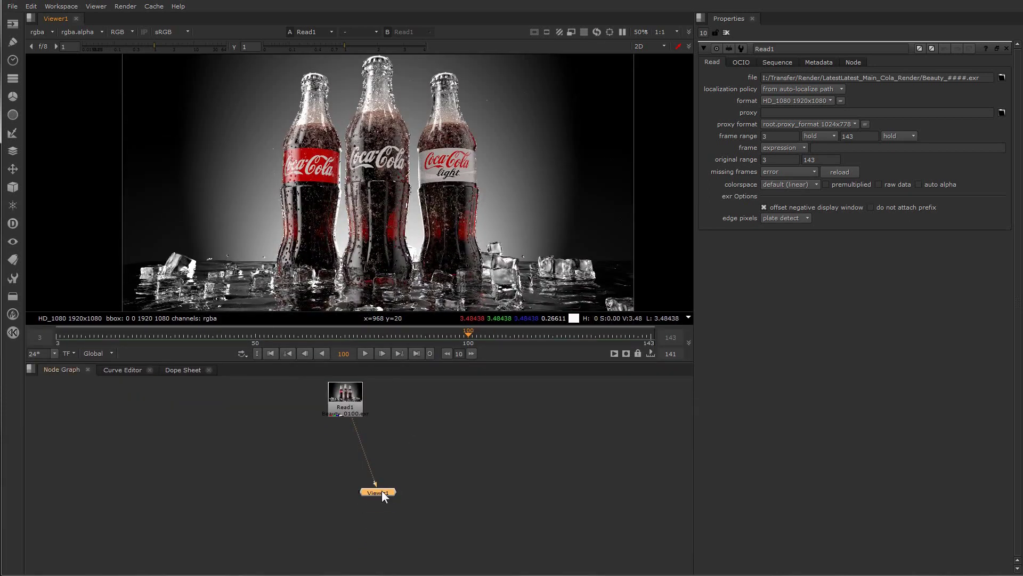
drag(381, 490, 399, 538)
click(384, 442)
Add a ChannelMerge node via the 'cha' search.
key(Tab)
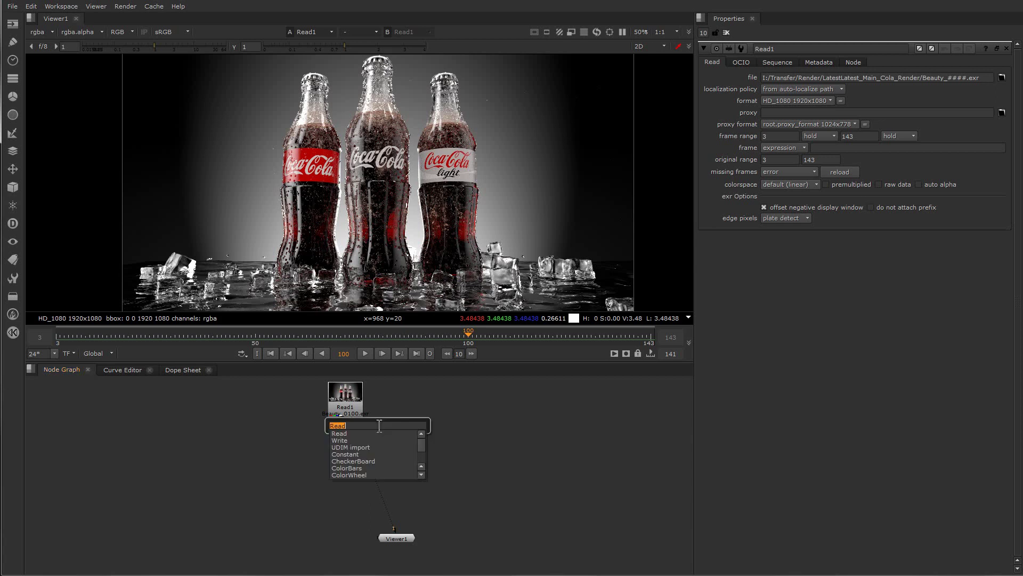
text(cha)
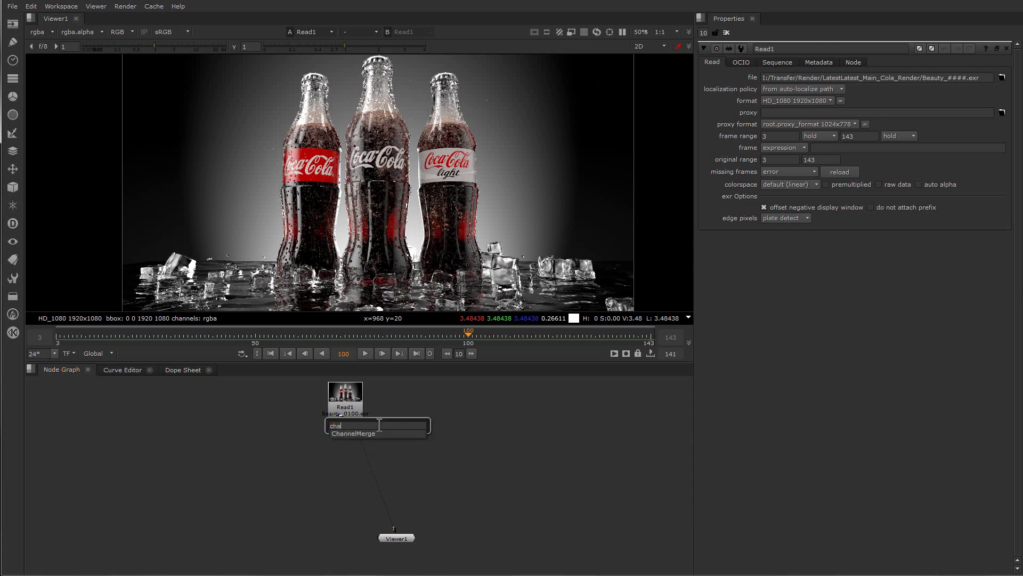
click(396, 435)
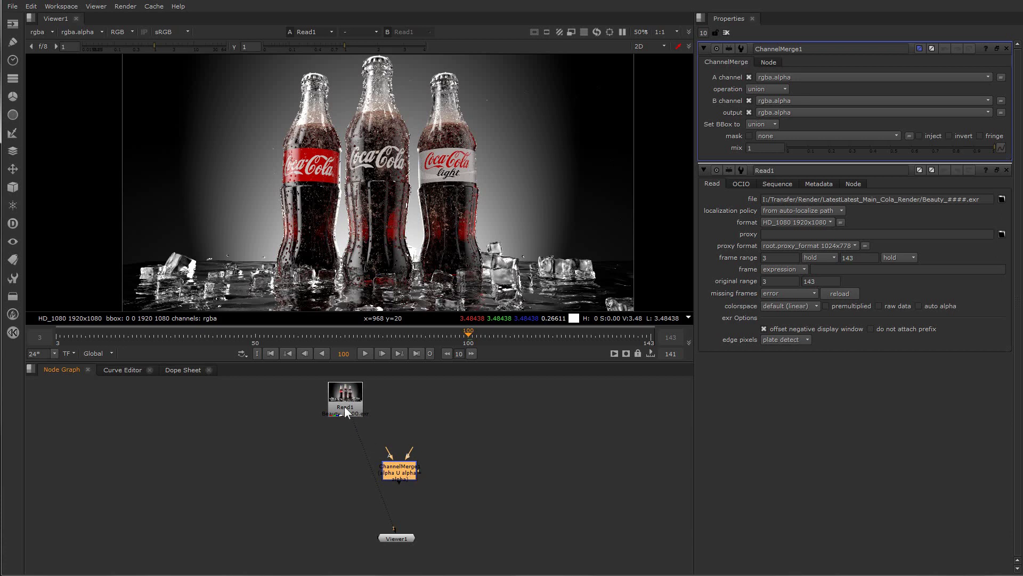
Duplicate Read1 as Read2, unplug the viewer from it, and open its properties.
click(347, 409)
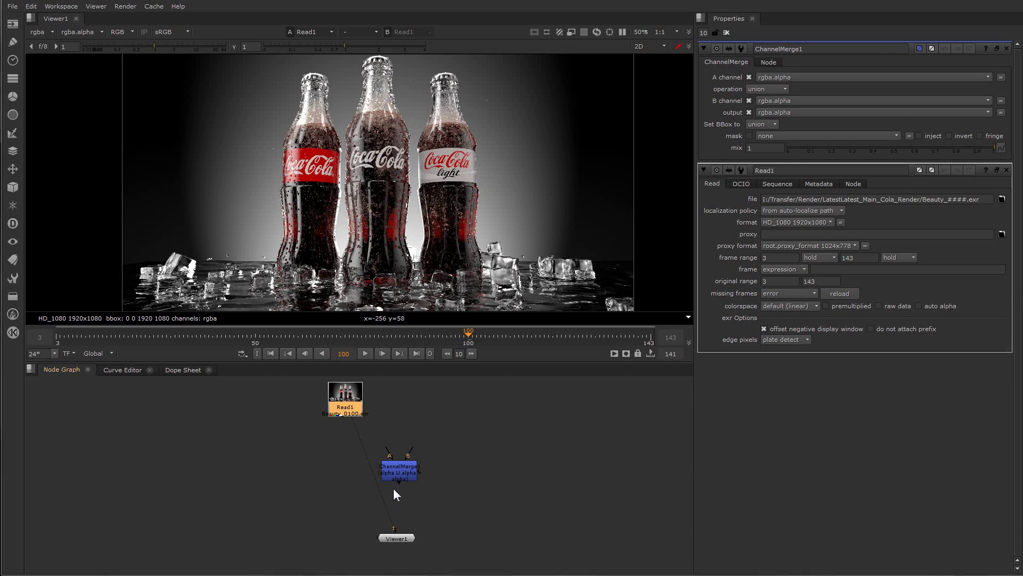
double_click(351, 407)
key(ctrl+c)
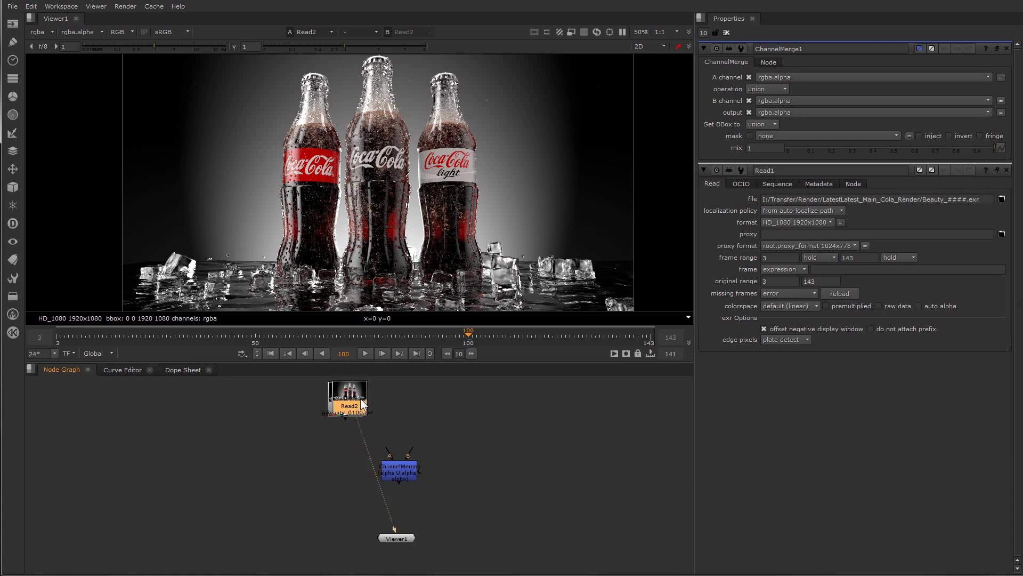
key(ctrl+v)
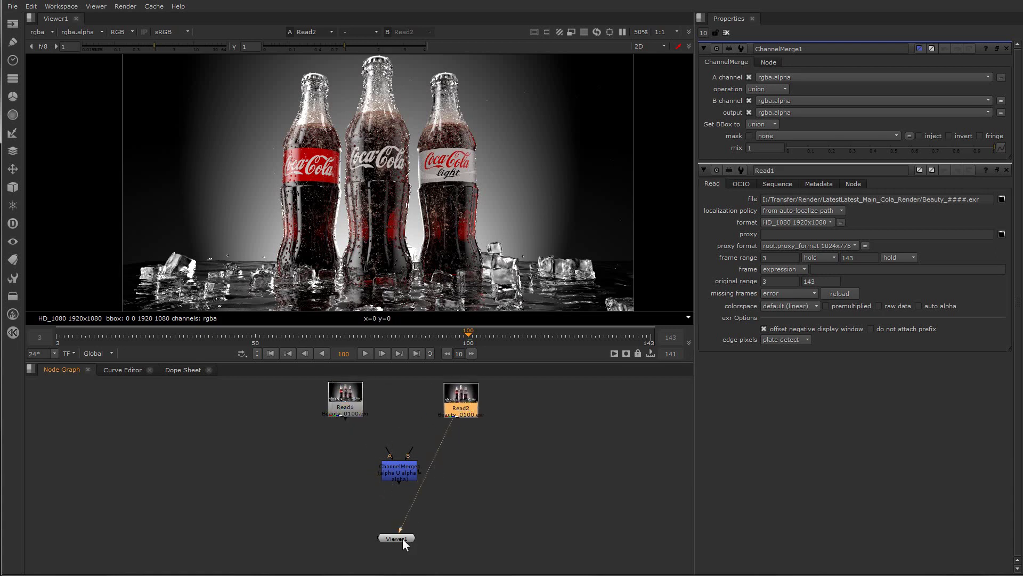
drag(400, 530, 417, 511)
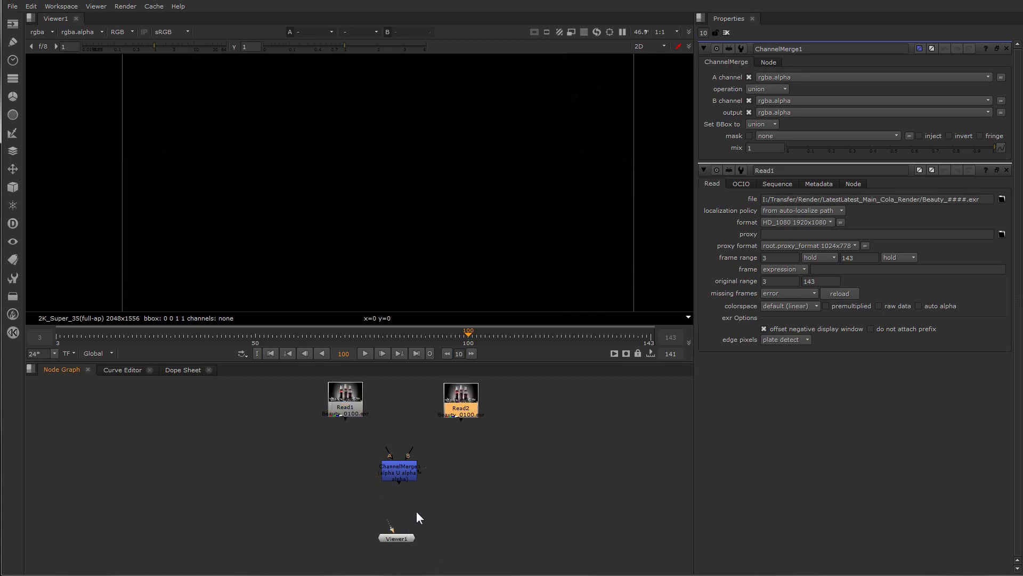
double_click(460, 405)
Point Read2 at Beauty_.VRayZDepth.####.exr frames 3–180 in the VRayZDepth folder.
click(1001, 78)
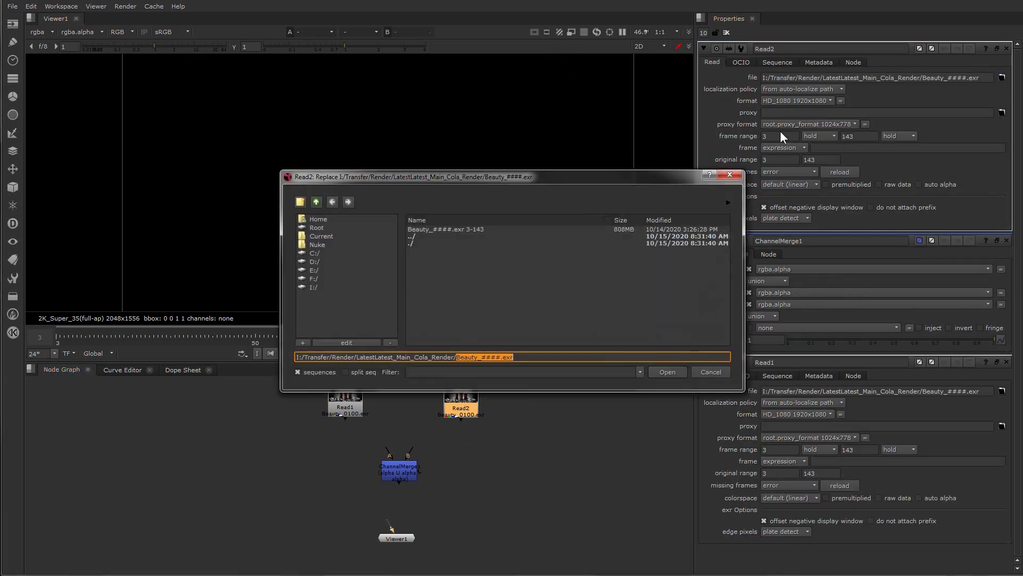
click(316, 202)
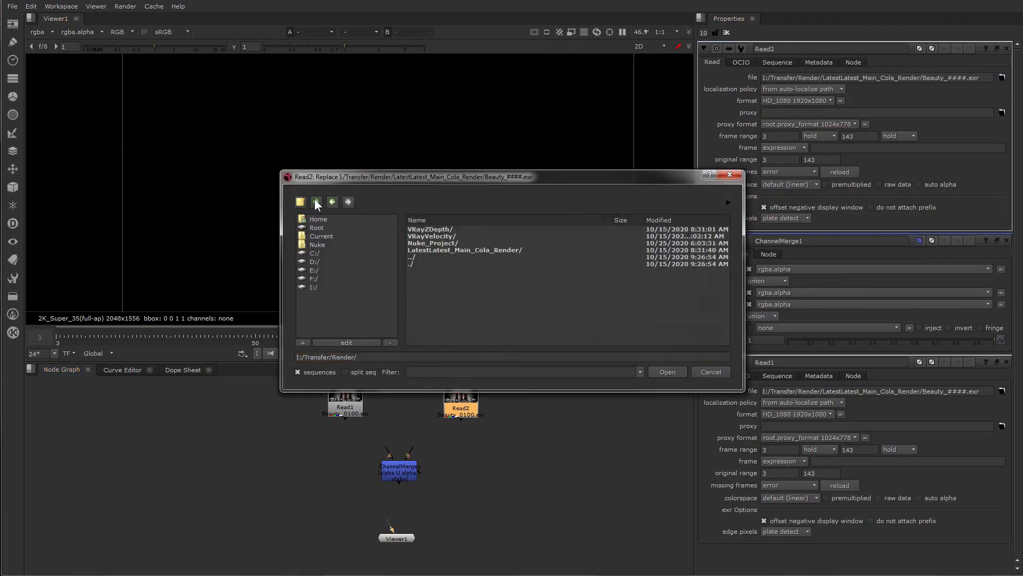
double_click(427, 231)
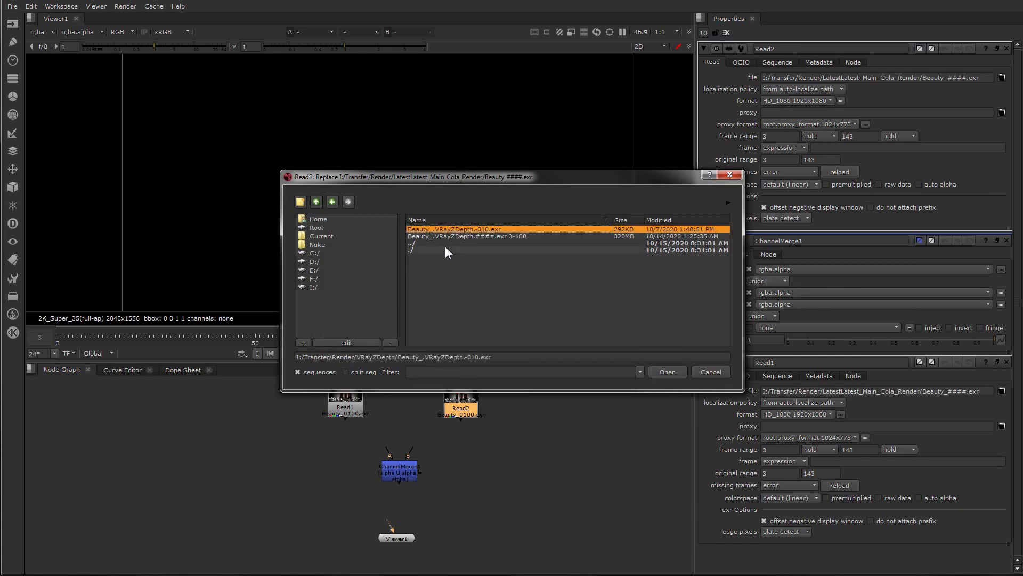
click(485, 236)
click(670, 372)
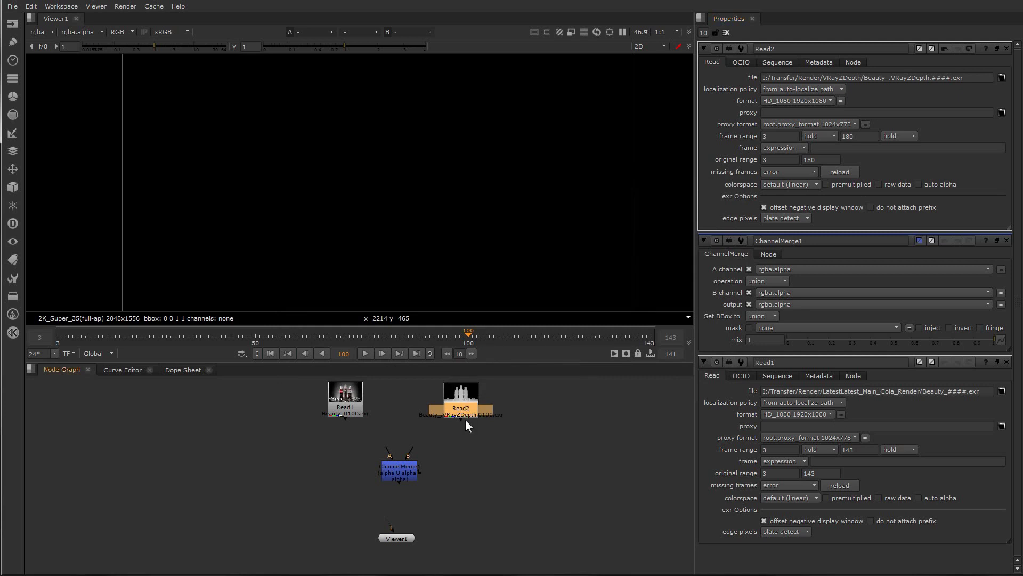
Connect Read2 to Viewer1 to show the grey depth pass.
drag(460, 421, 392, 538)
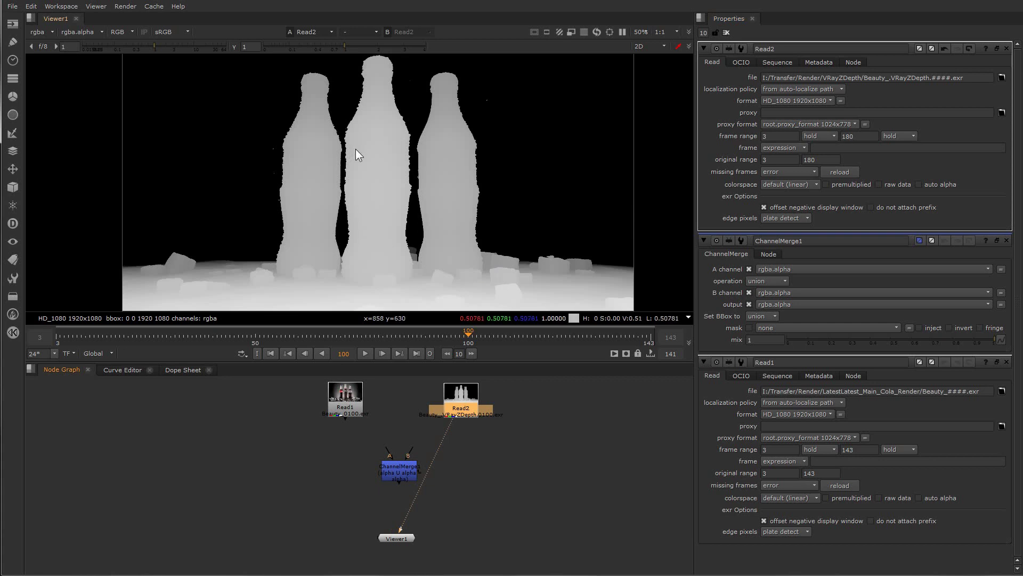
scroll(408, 137, up, 3)
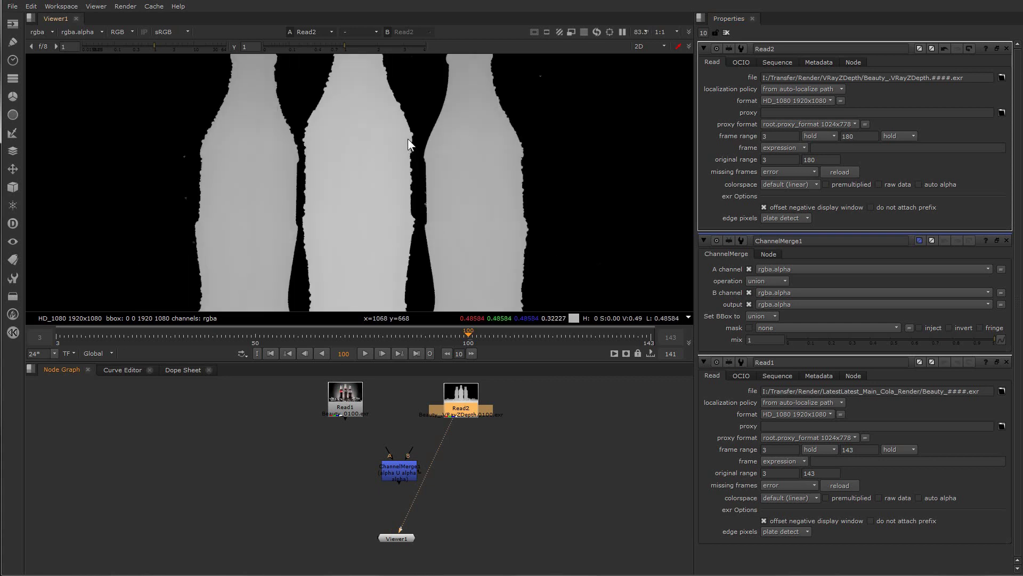
scroll(405, 211, down, 3)
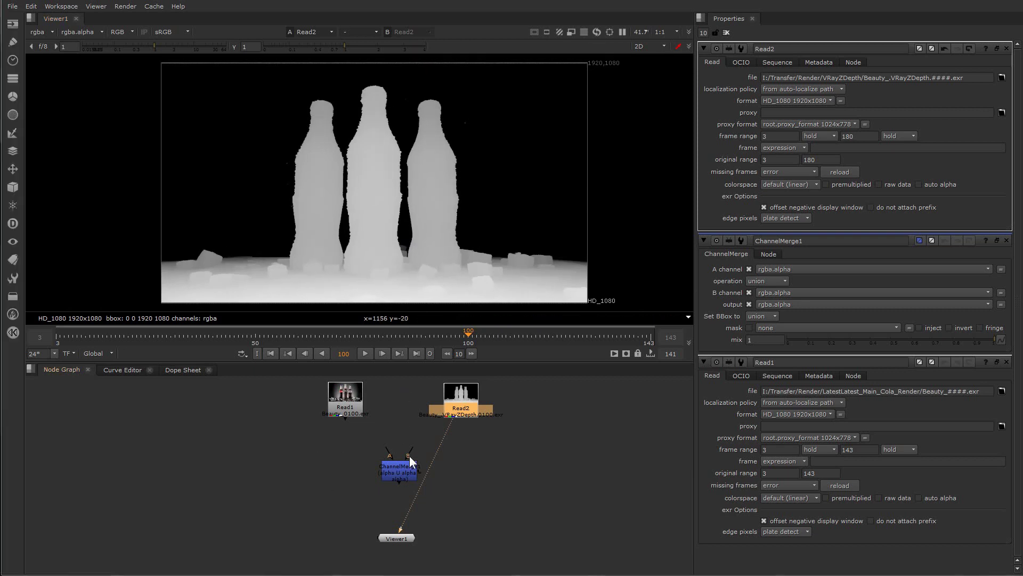
Wire Read1 into ChannelMerge1's B input and Read2 into A, adding a Dot.
drag(395, 448, 346, 408)
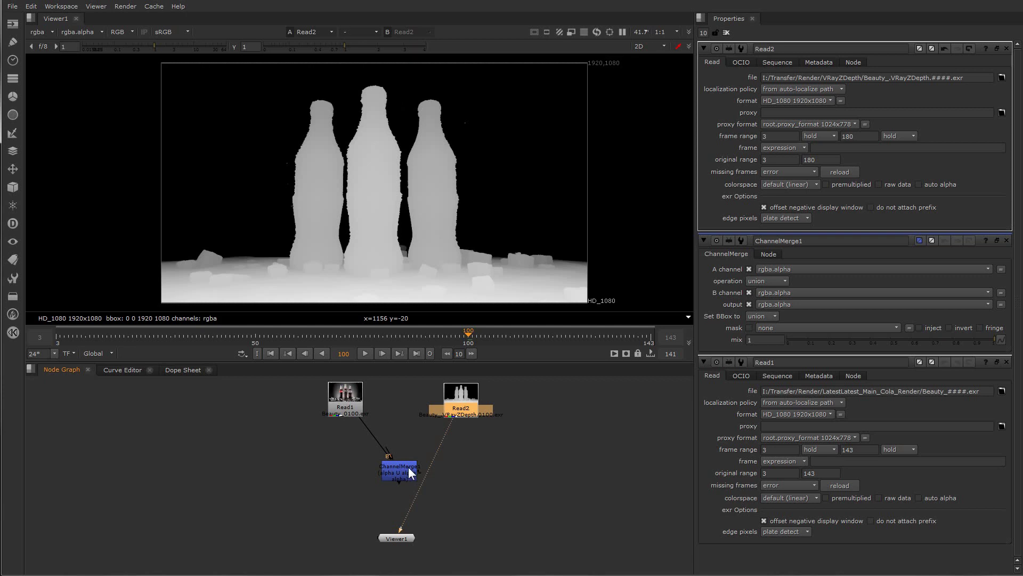
drag(413, 454, 464, 410)
drag(401, 476, 345, 473)
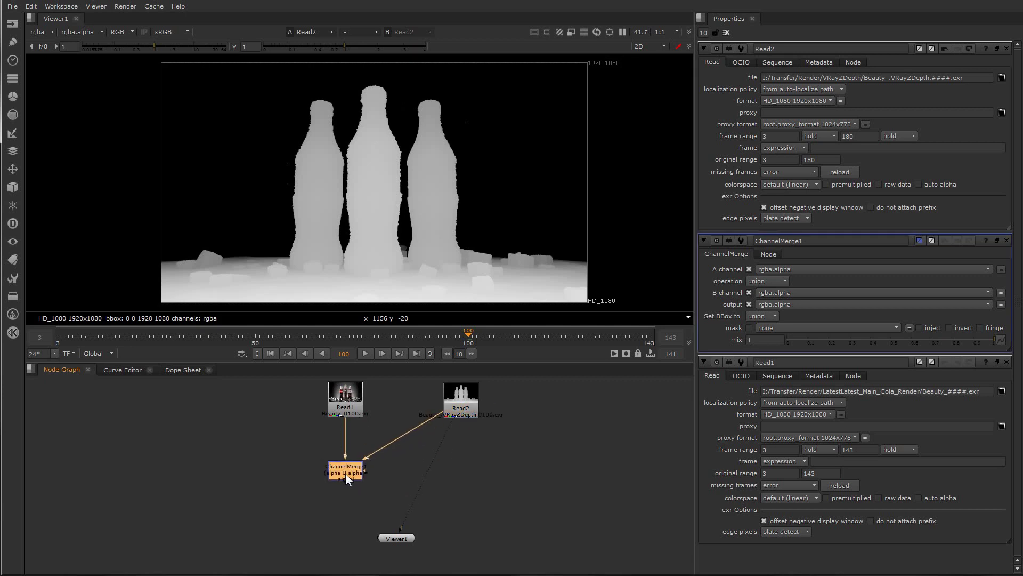
click(408, 432)
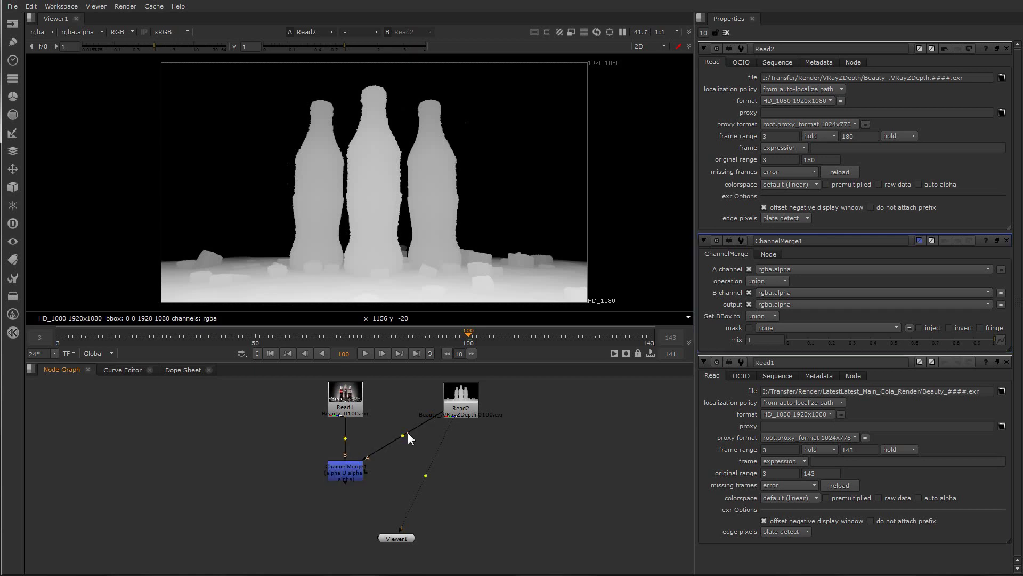
ctrl+drag(401, 436, 464, 472)
drag(395, 540, 482, 551)
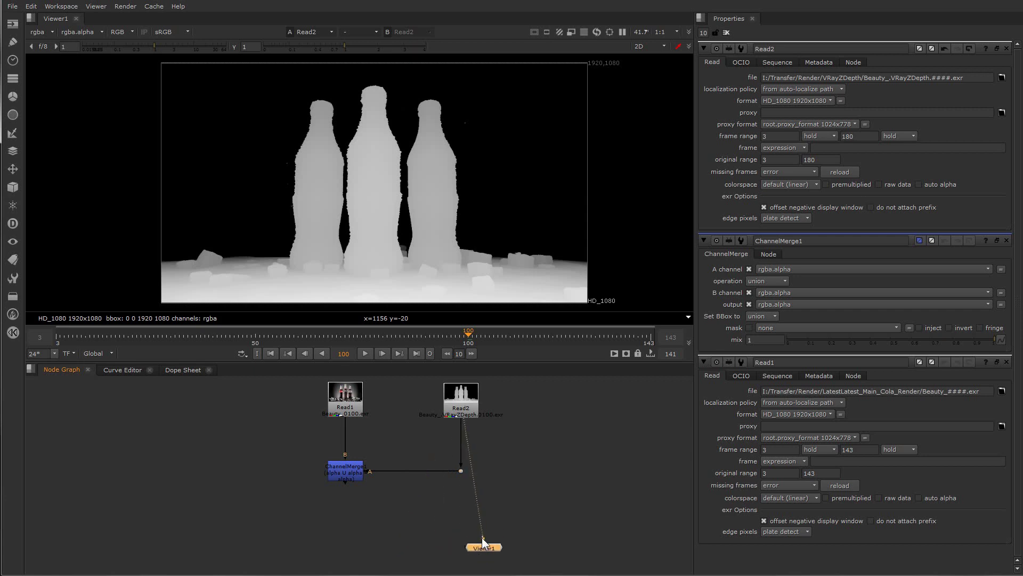
Set ChannelMerge1 to copy rgba.red into depth.Z, with B set to none.
click(347, 470)
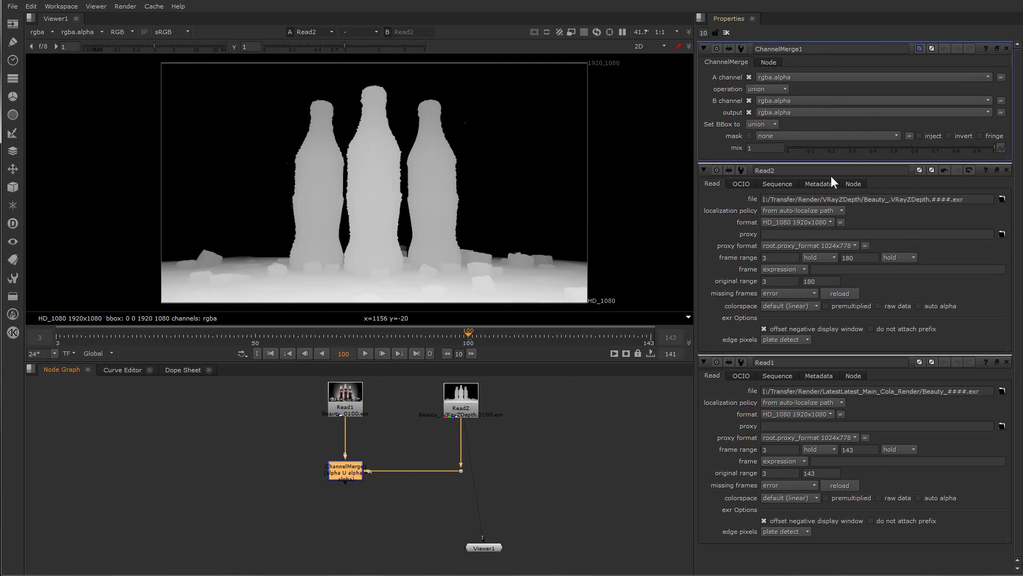
click(782, 78)
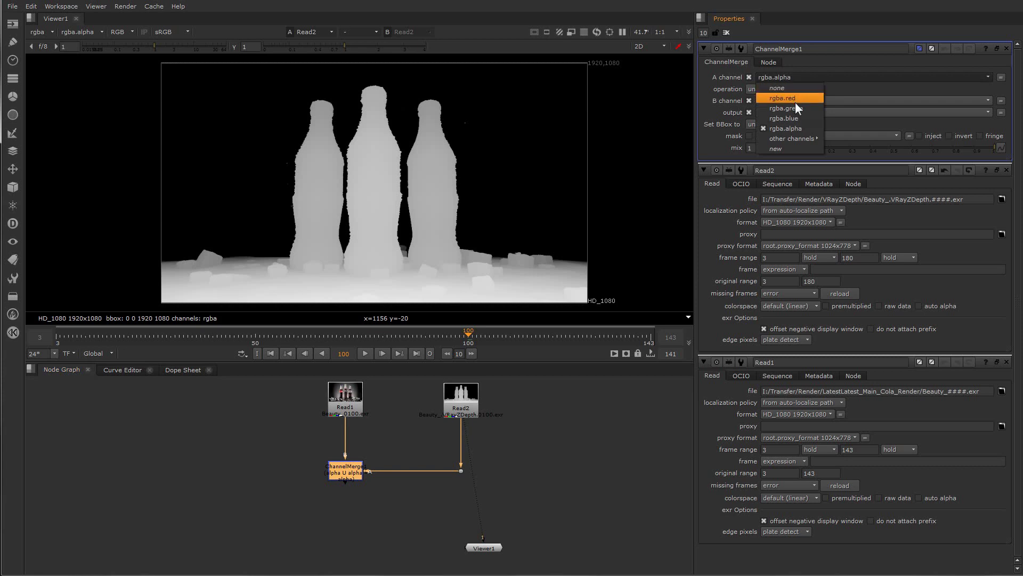
click(796, 100)
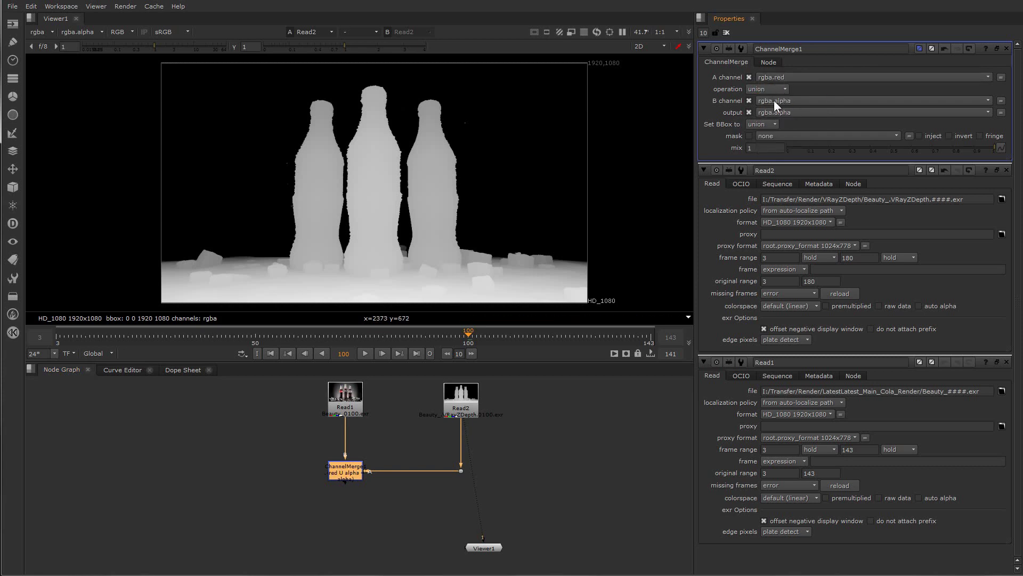
click(774, 100)
click(777, 111)
click(775, 115)
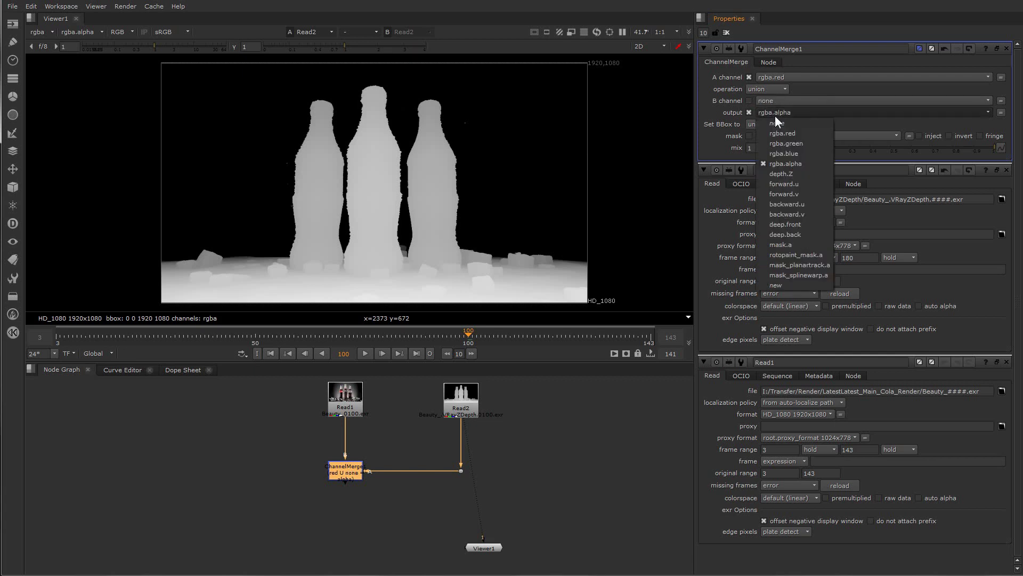
click(781, 173)
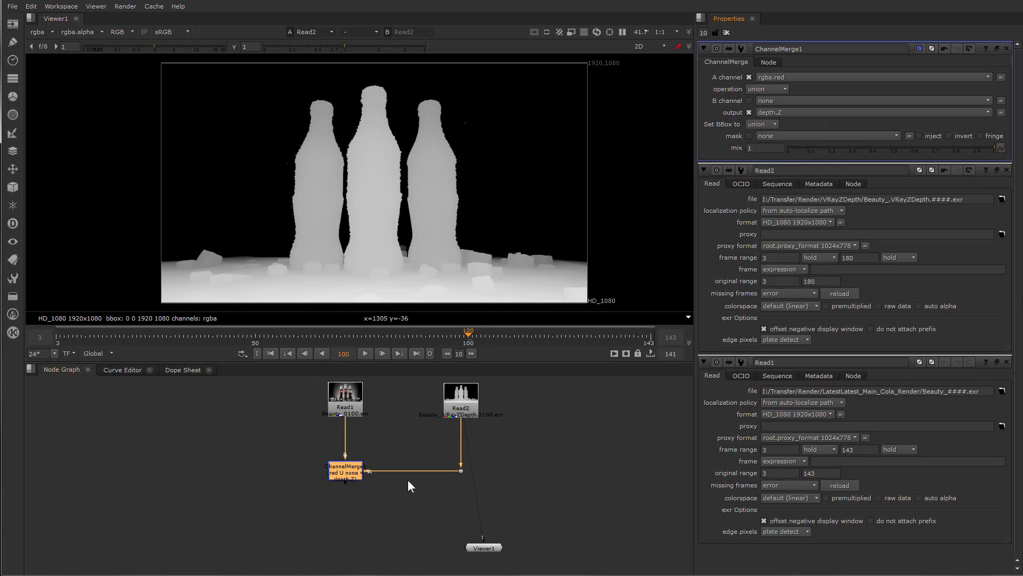
click(343, 500)
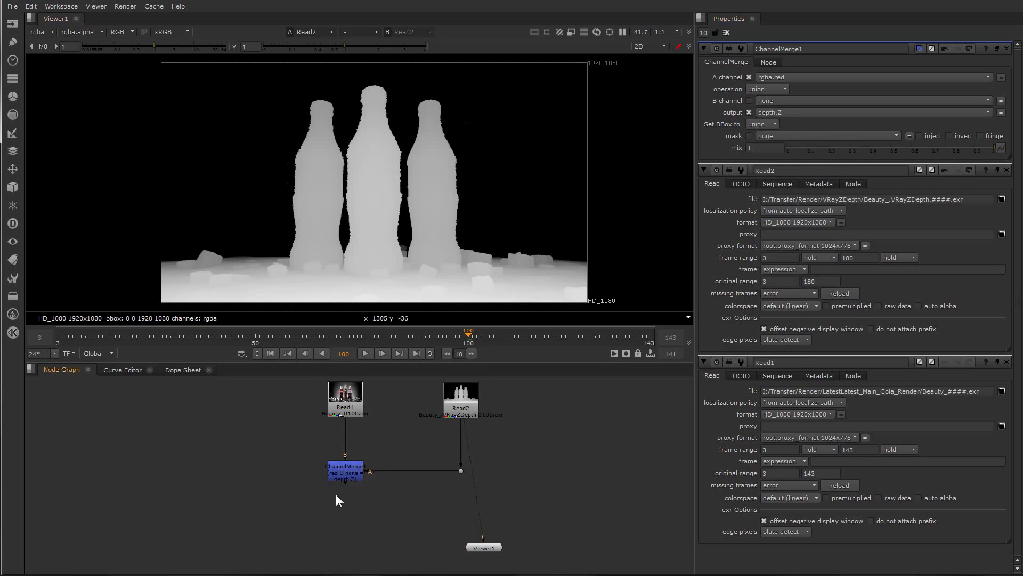
Add ZDefocus1 under ChannelMerge1, fed by it, and view its blurred output in Viewer1.
key(Tab)
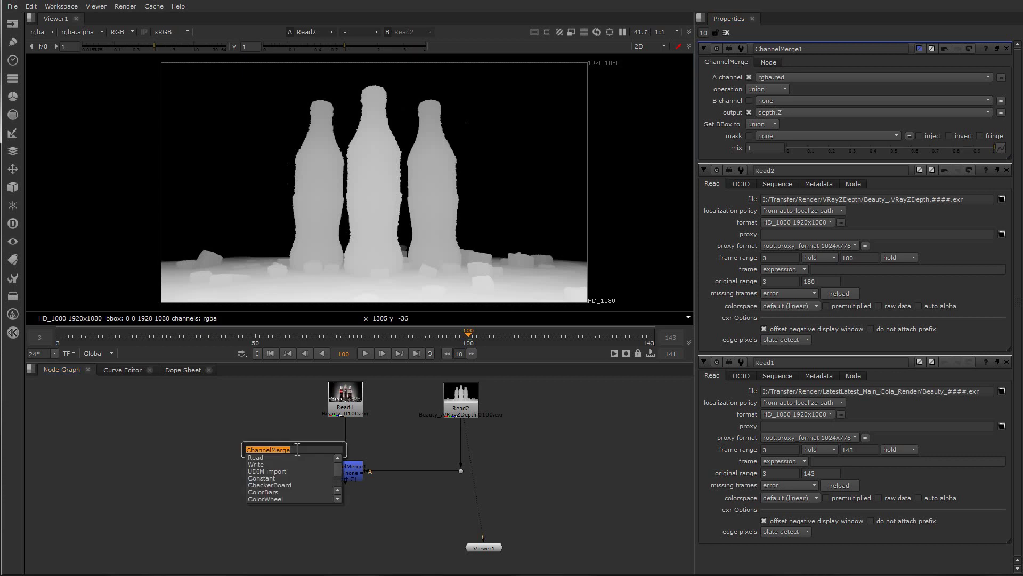
text(z)
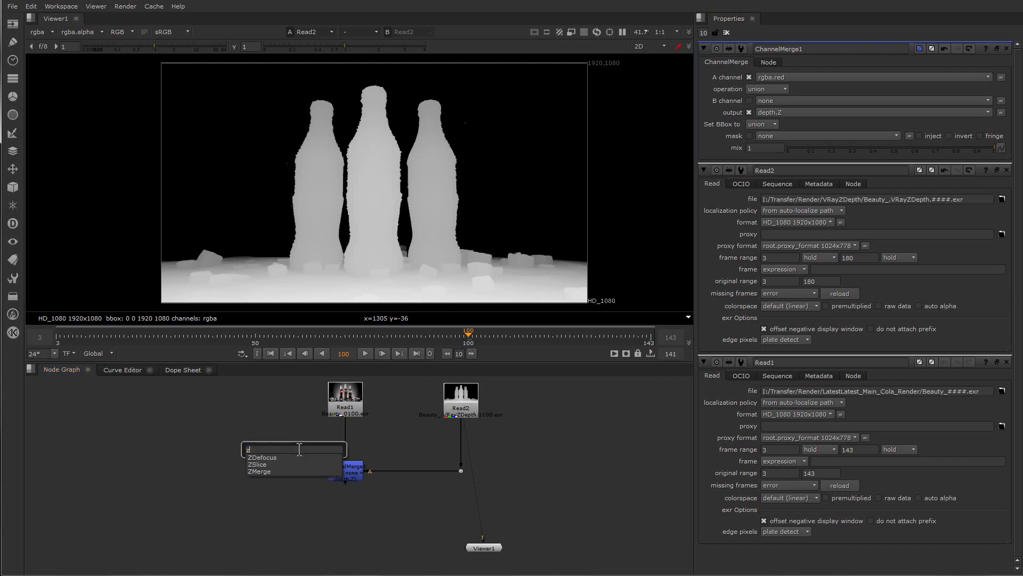
click(270, 458)
drag(295, 458, 361, 526)
drag(361, 527, 349, 468)
drag(340, 528, 348, 525)
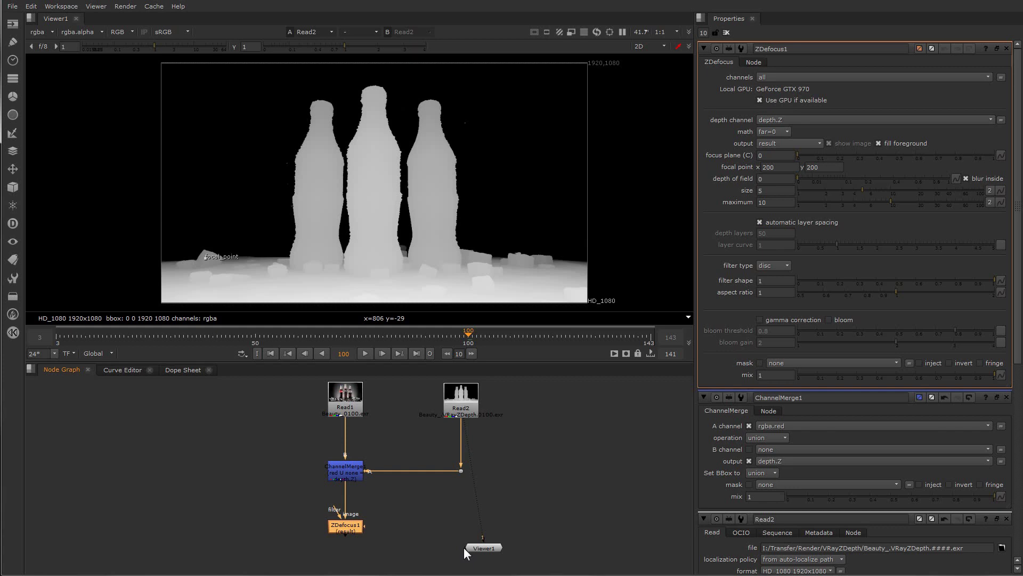
mouse_move(486, 541)
mouse_down()
mouse_move(413, 549)
mouse_move(362, 527)
mouse_move(490, 504)
mouse_move(482, 539)
mouse_up()
drag(341, 527, 344, 531)
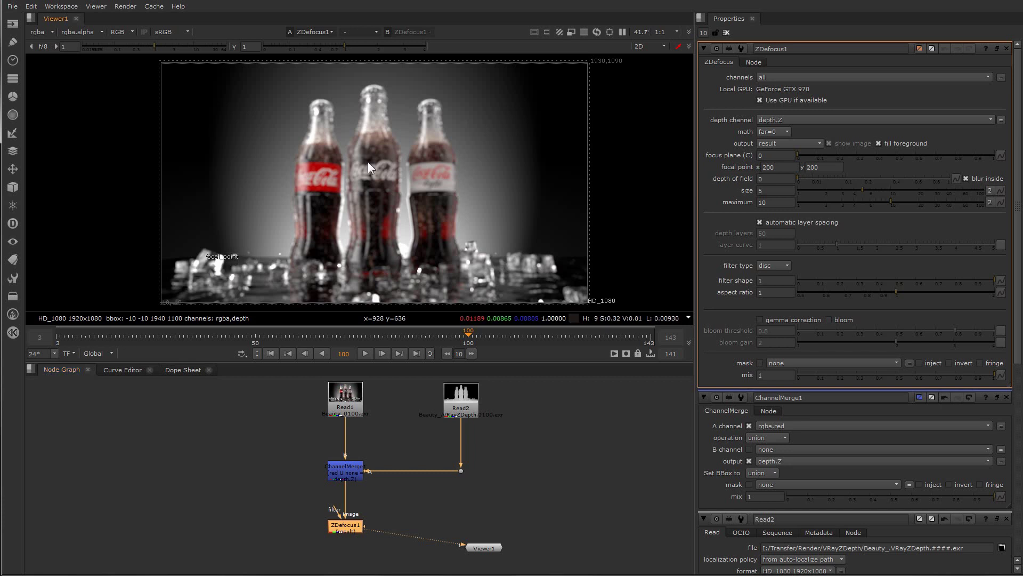
Place ZDefocus1's focal point on the middle bottle (963, 595).
scroll(213, 268, up, 4)
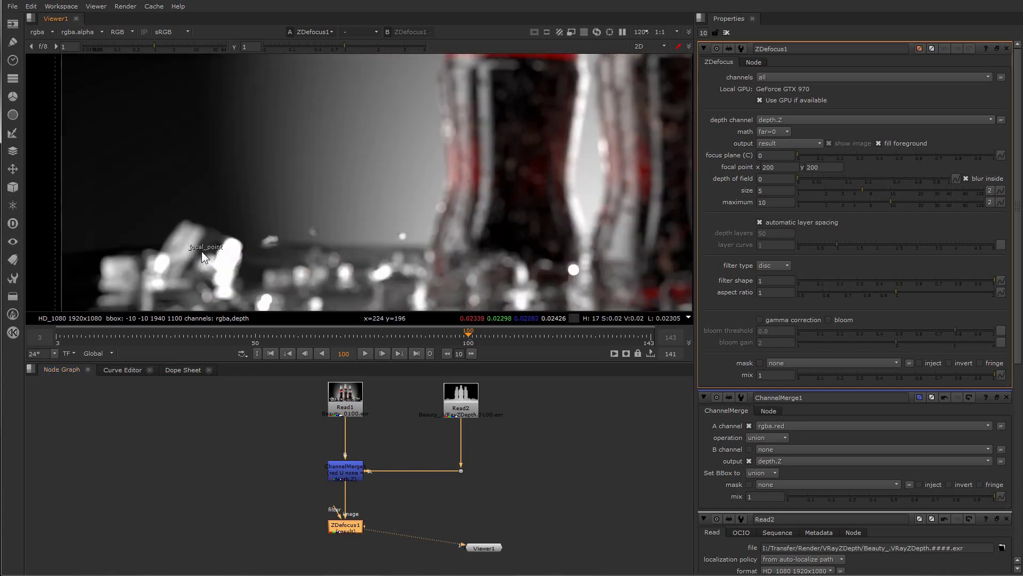
drag(202, 251, 451, 177)
scroll(451, 178, down, 3)
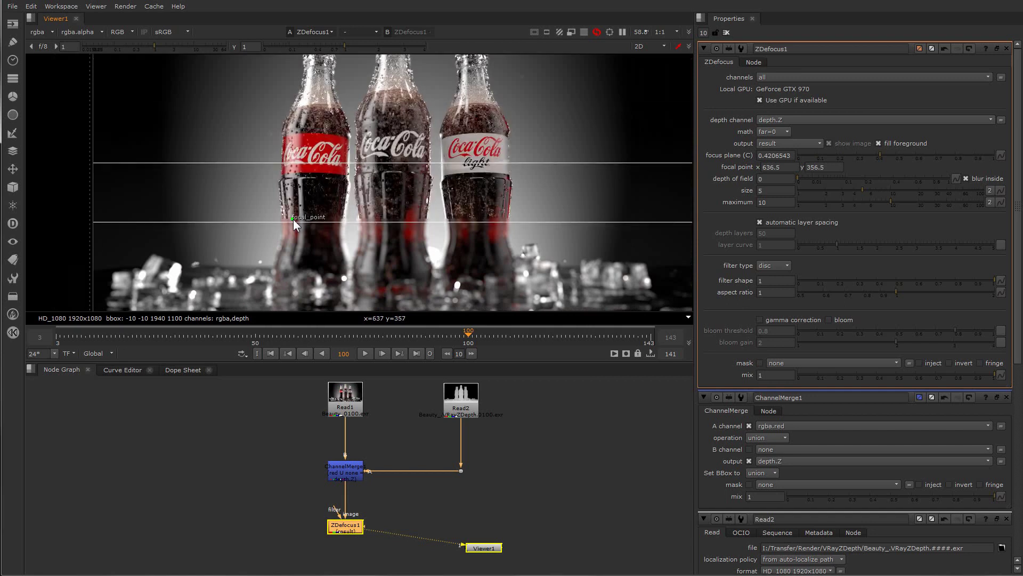
drag(295, 218, 394, 144)
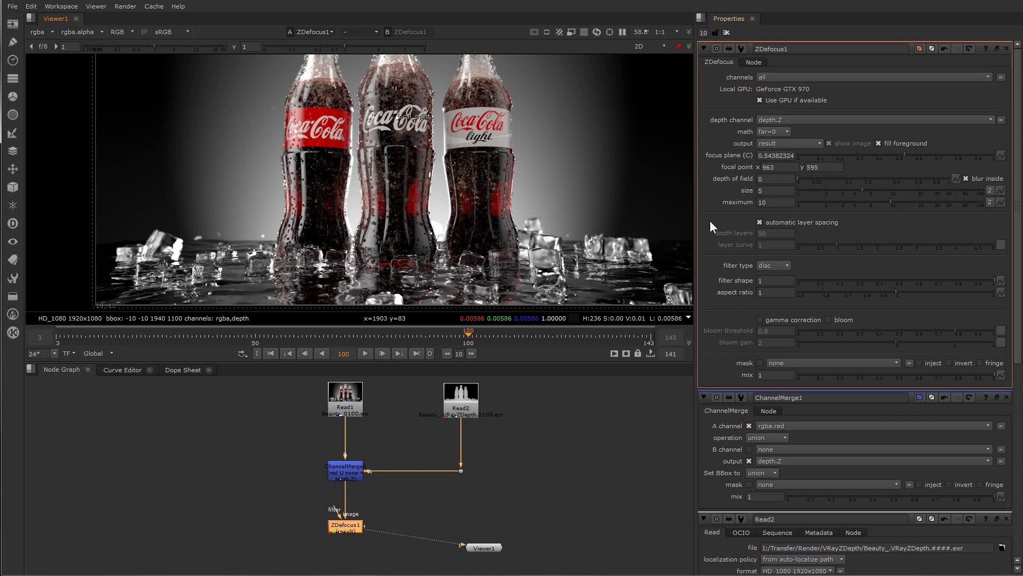
Set the ZDefocus blur size to 6 and review the result.
drag(864, 190, 871, 188)
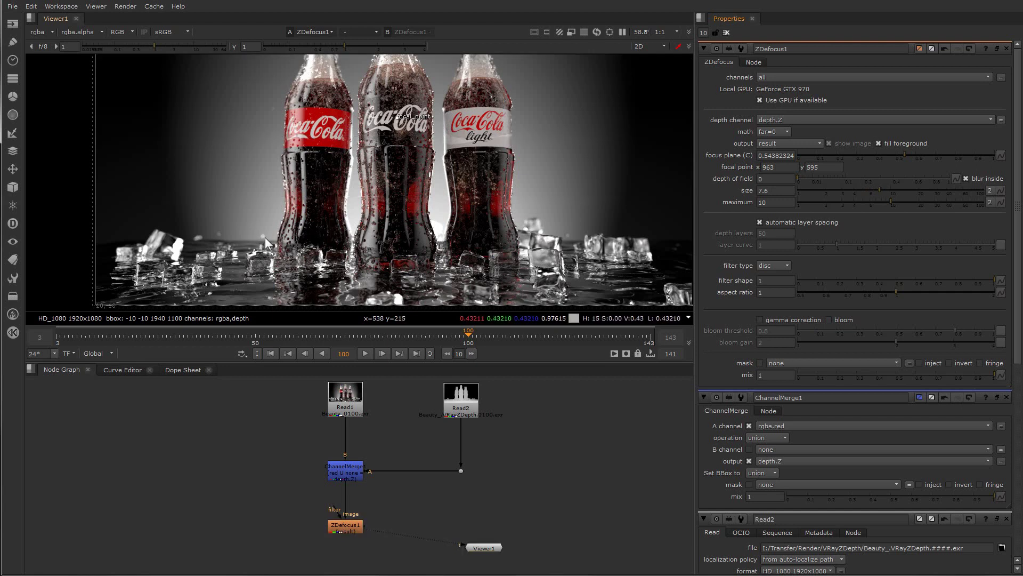
click(777, 191)
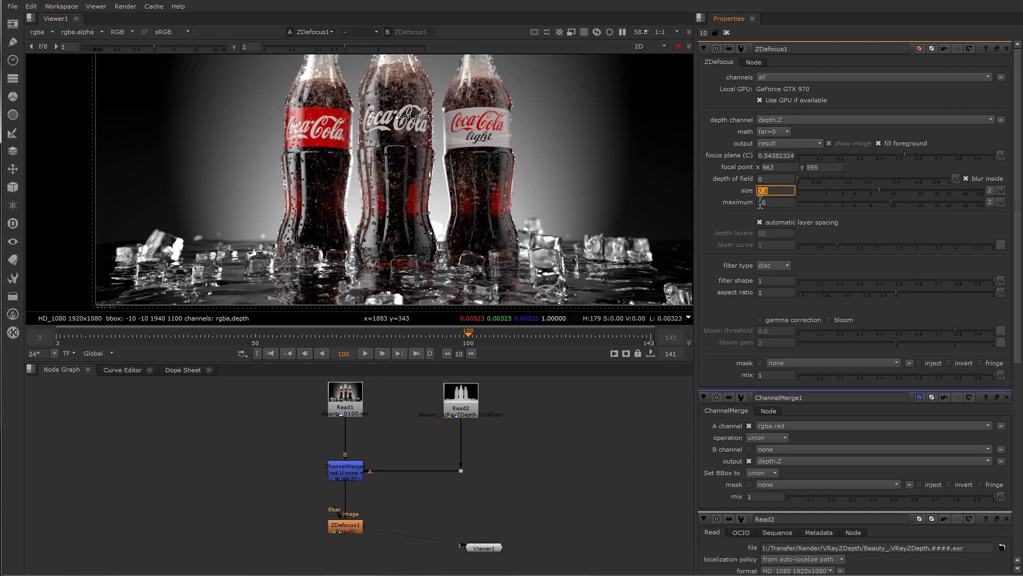
text(6)
key(Return)
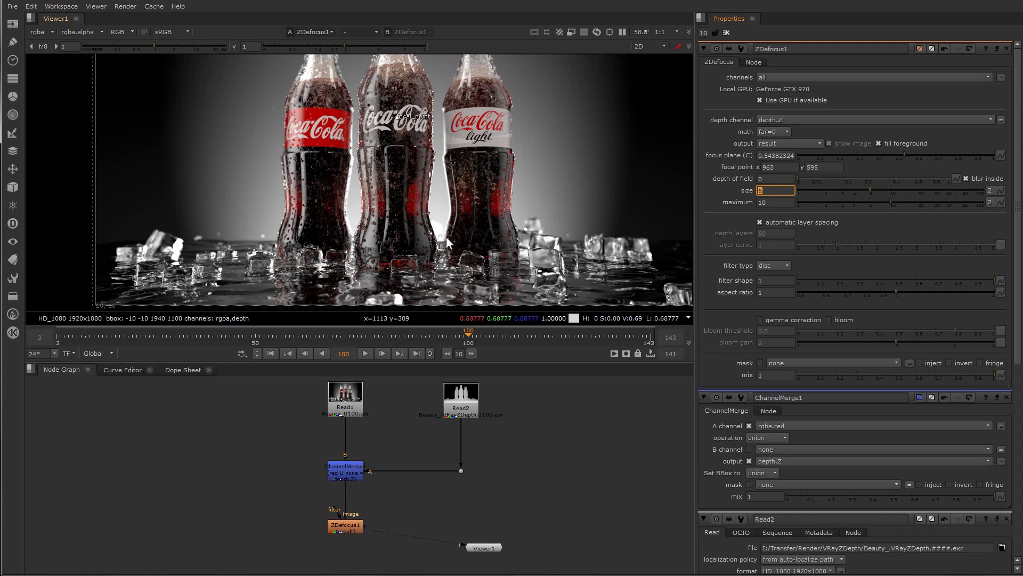
scroll(502, 213, down, 1)
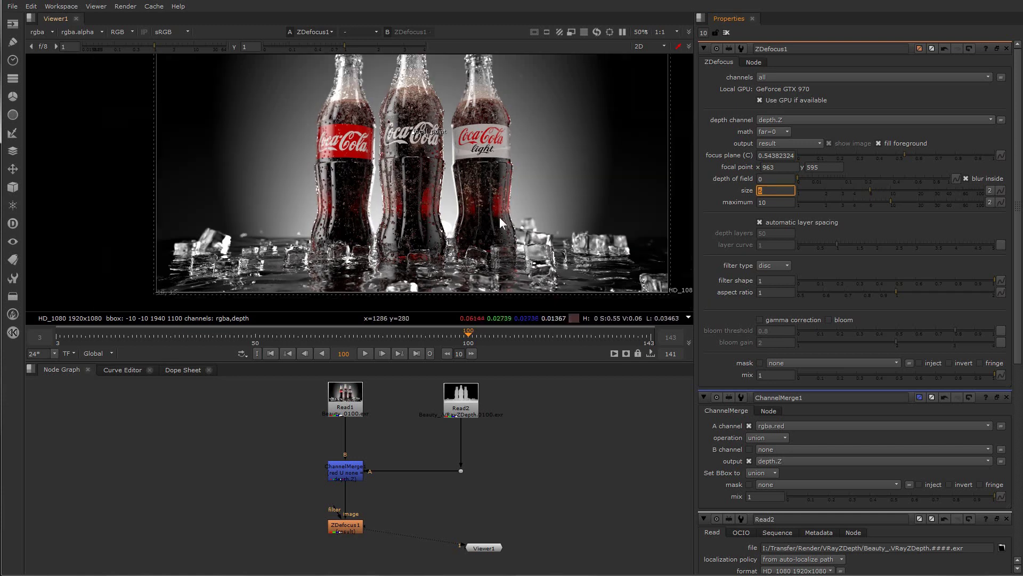
scroll(502, 215, down, 1)
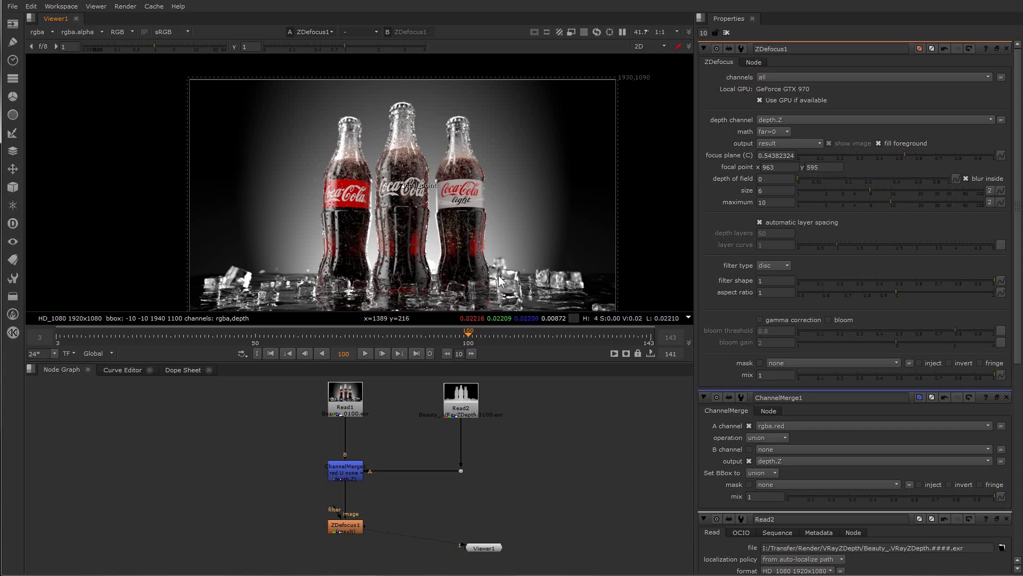
scroll(426, 170, up, 3)
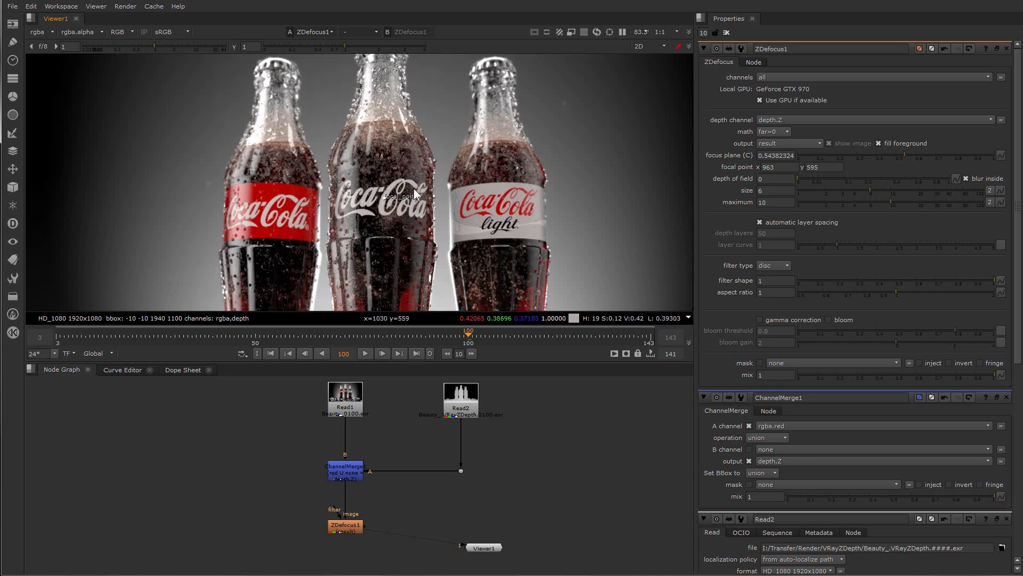
scroll(406, 225, down, 3)
scroll(401, 213, up, 2)
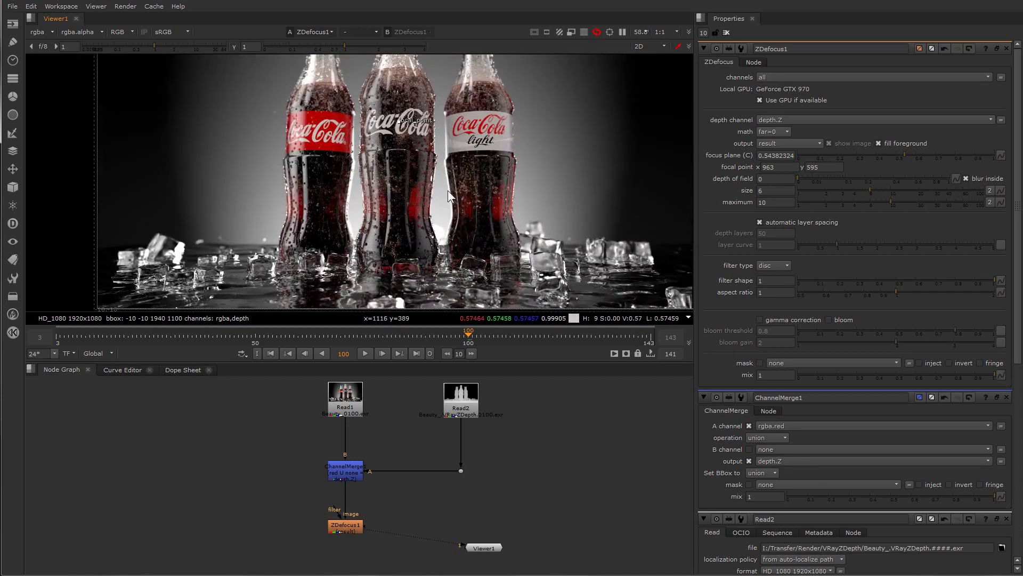
scroll(458, 197, down, 2)
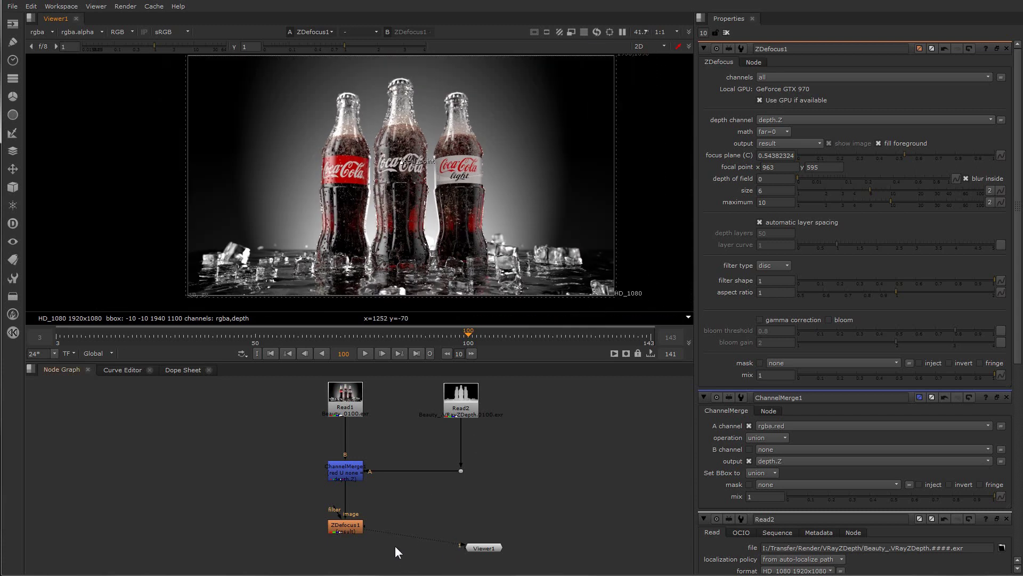
Add a Write node after ZDefocus1 with the wr search and place it below.
key(Tab)
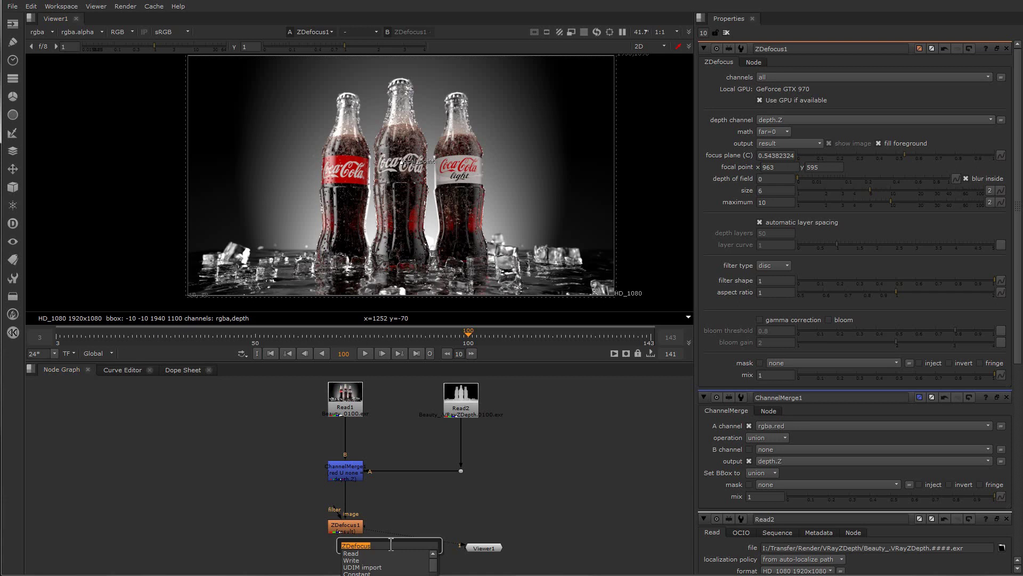
text(wr)
key(Return)
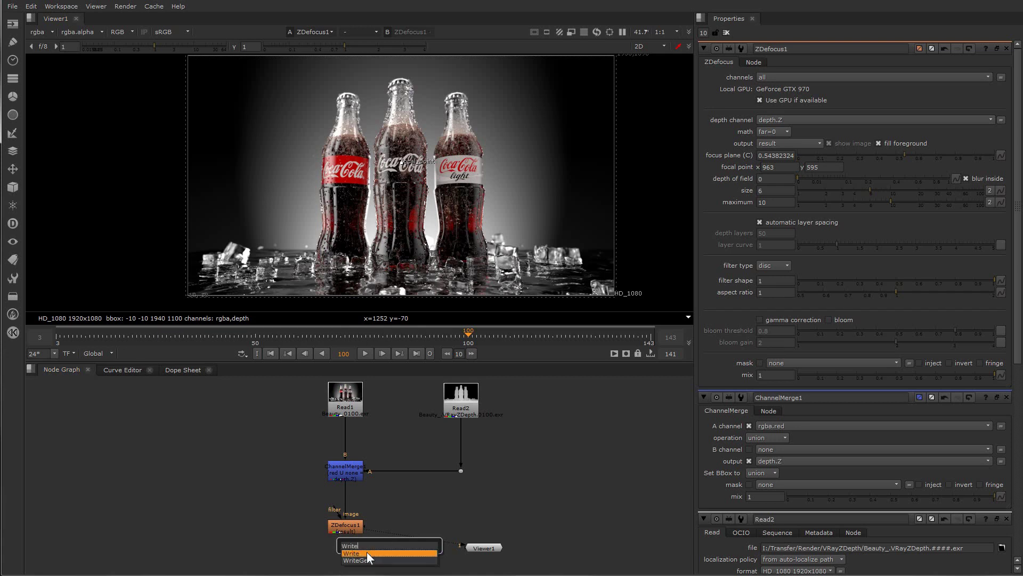
drag(391, 552, 385, 560)
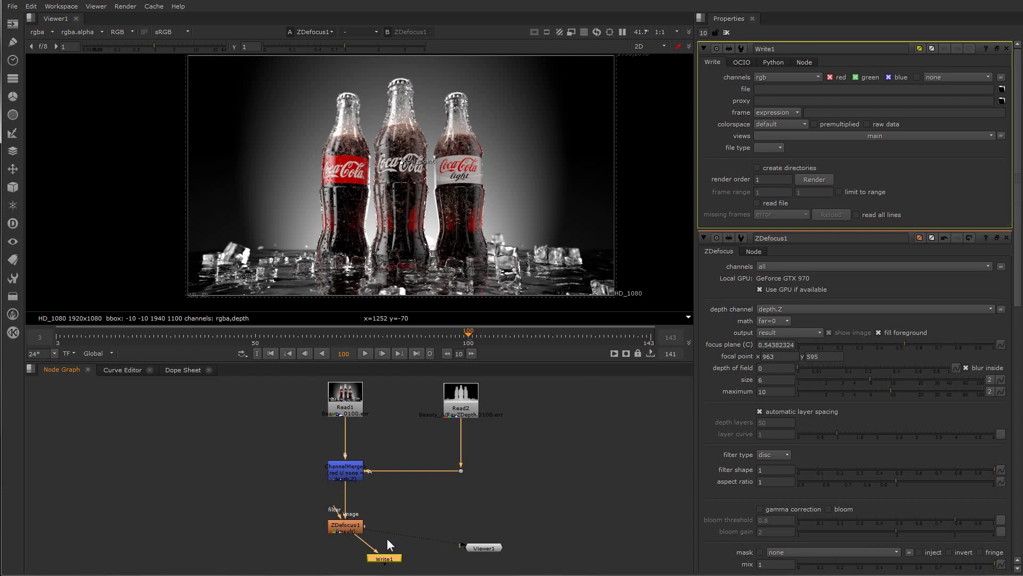
Set Write1 to mov output at 25 fps, cancelling the render prompt without rendering.
click(762, 90)
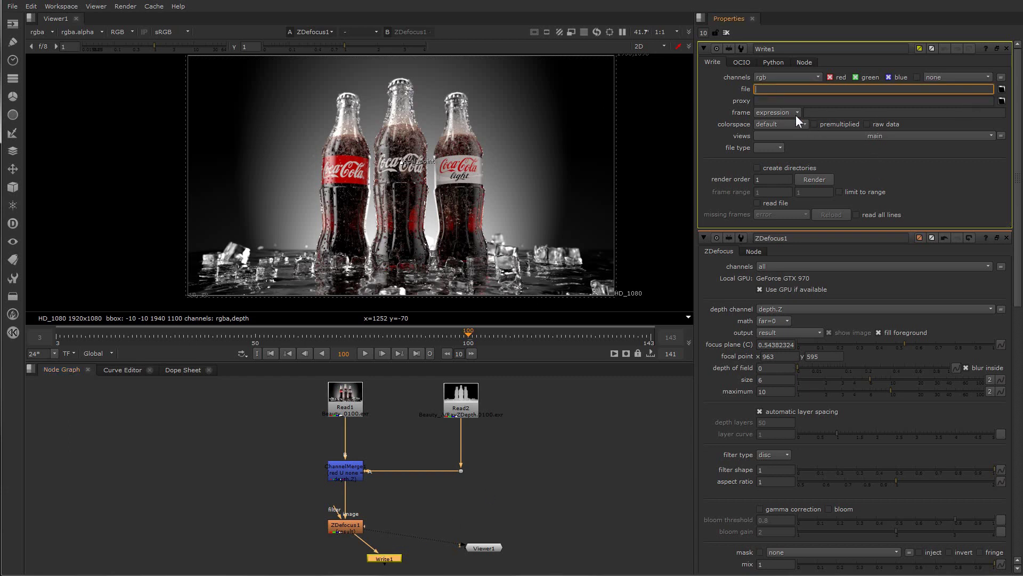
click(768, 148)
click(774, 149)
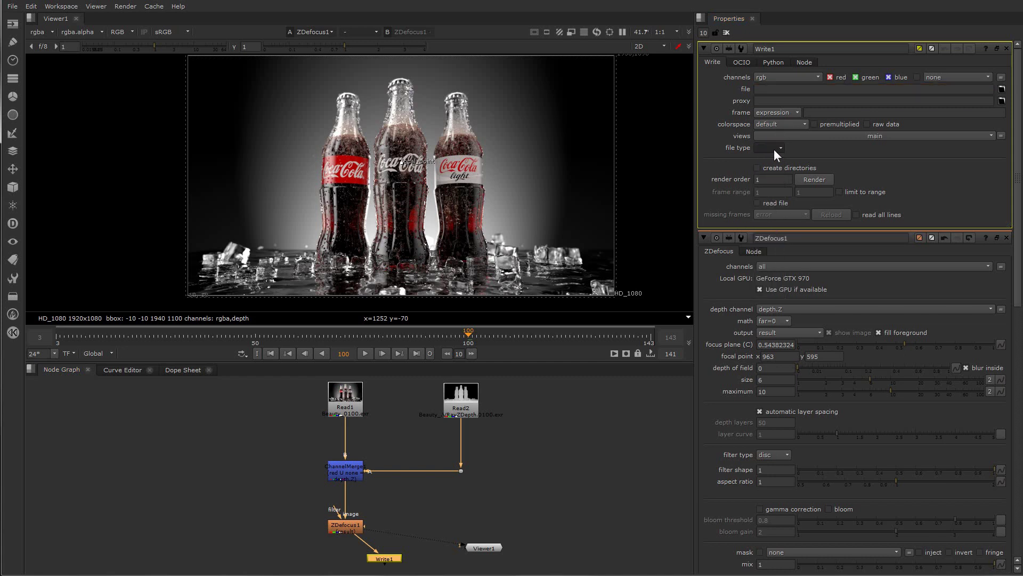
key(m)
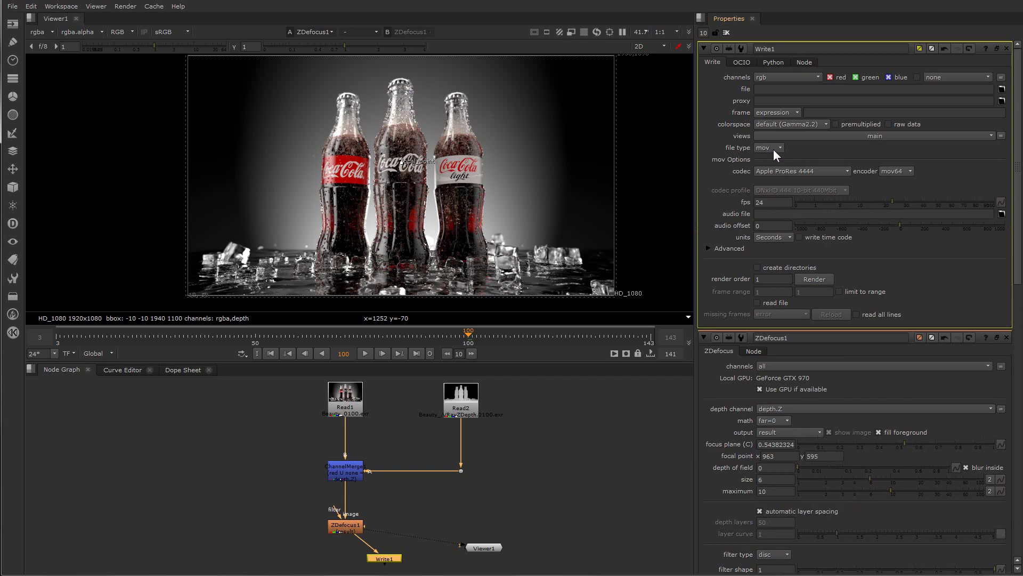
click(771, 203)
click(808, 279)
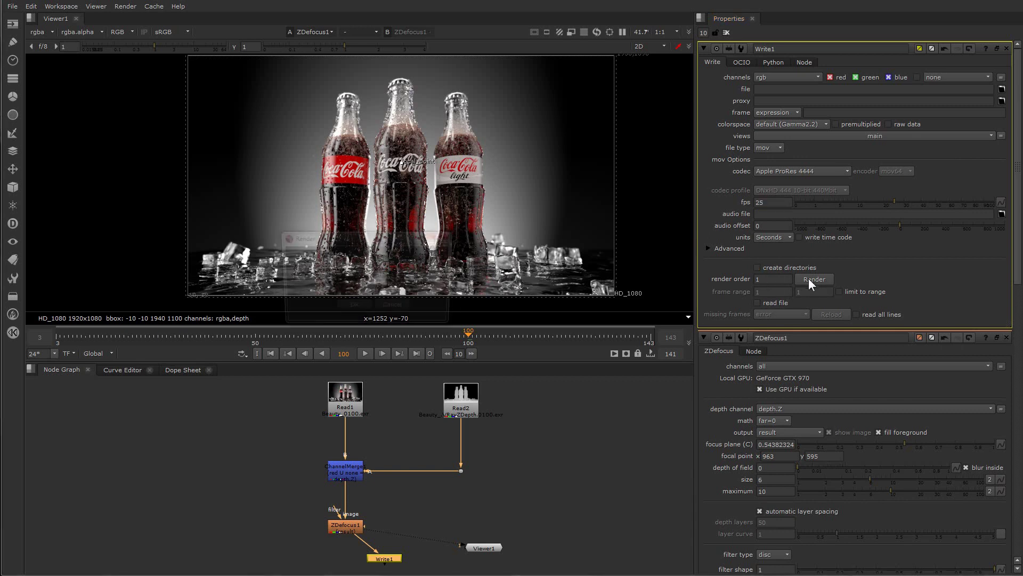
click(411, 307)
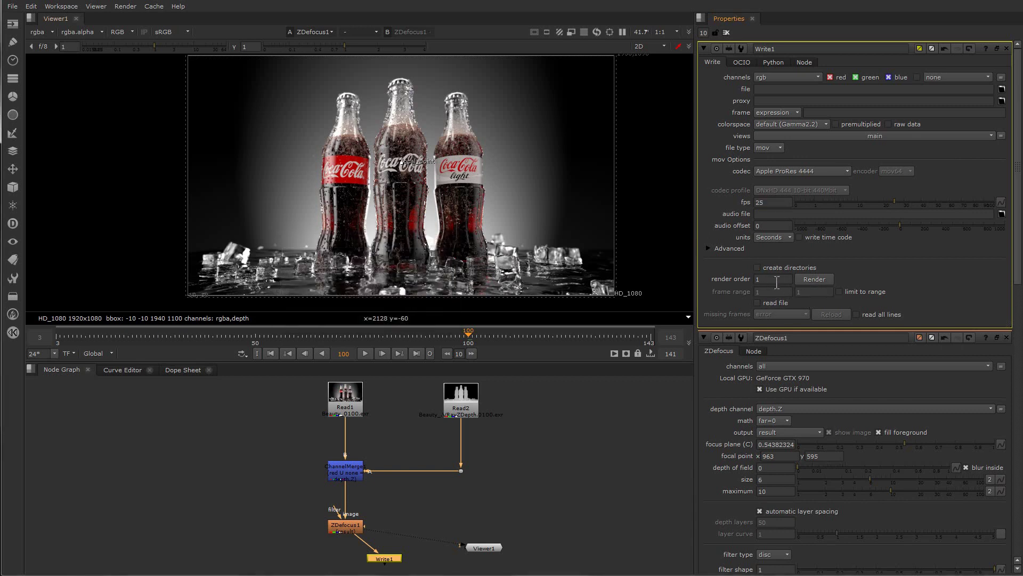